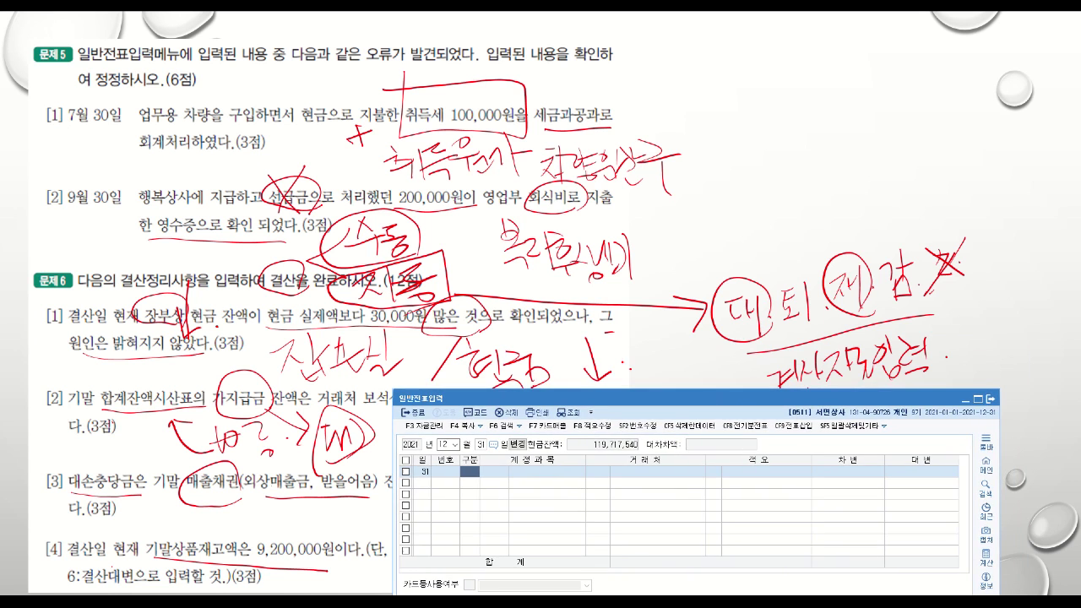
Enter a December 31 cash-withdrawal (출금) voucher for account 0980 잡손실 with amount 30,000.
{"action": "left_click_drag", "start_coordinate": [665, 391], "coordinate": [692, 251]}
{"action": "type", "text": "1"}
{"action": "key", "text": "Return"}
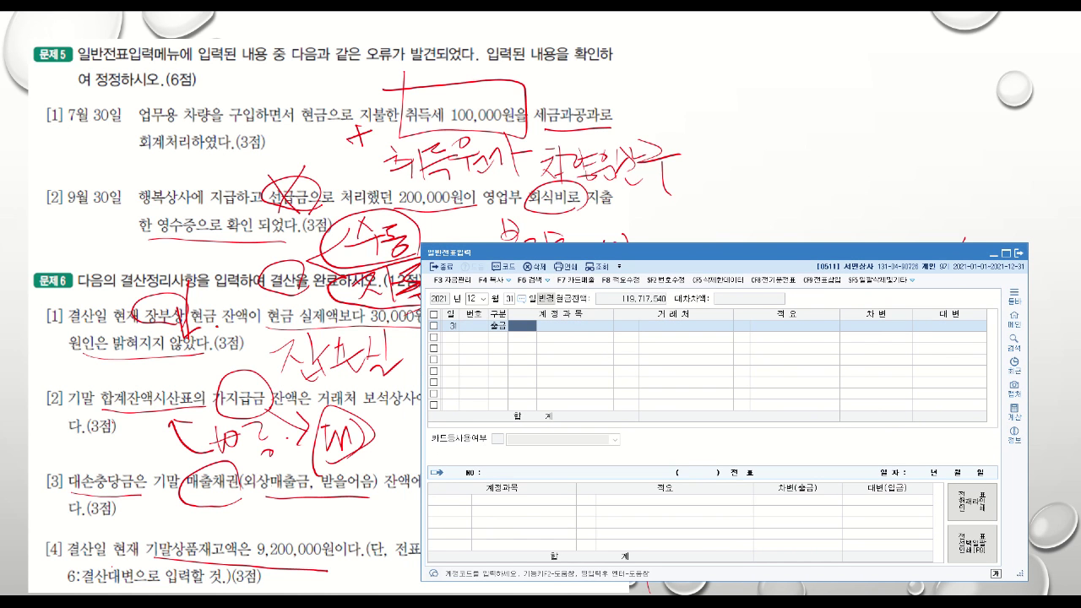
{"action": "type", "text": "잡손"}
{"action": "key", "text": "Return"}
{"action": "key", "text": "Return"}
{"action": "key", "text": "Return"}
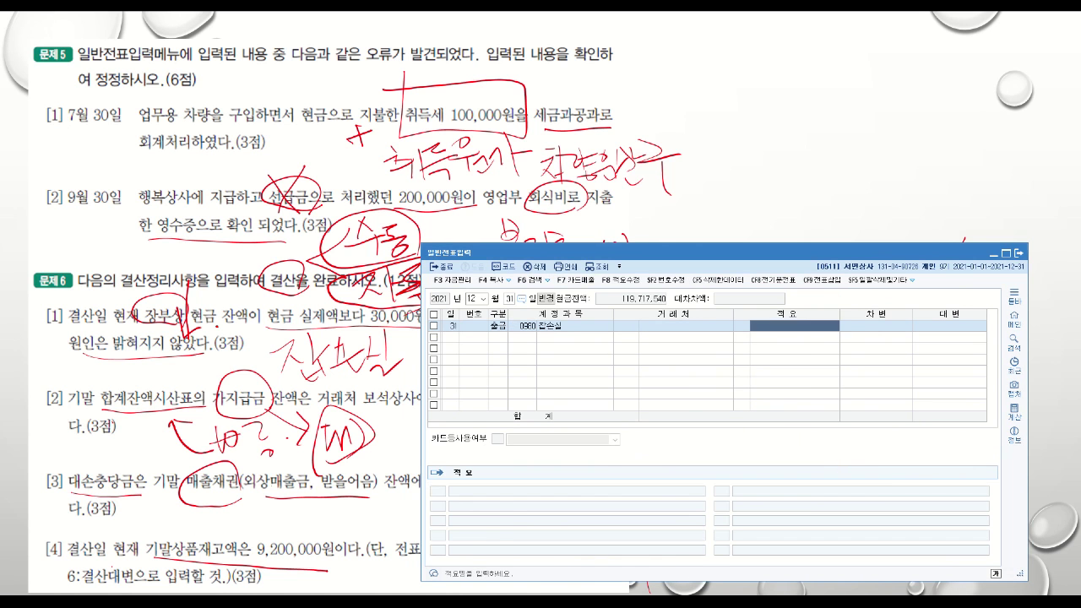
{"action": "key", "text": "Return"}
{"action": "type", "text": "300000"}
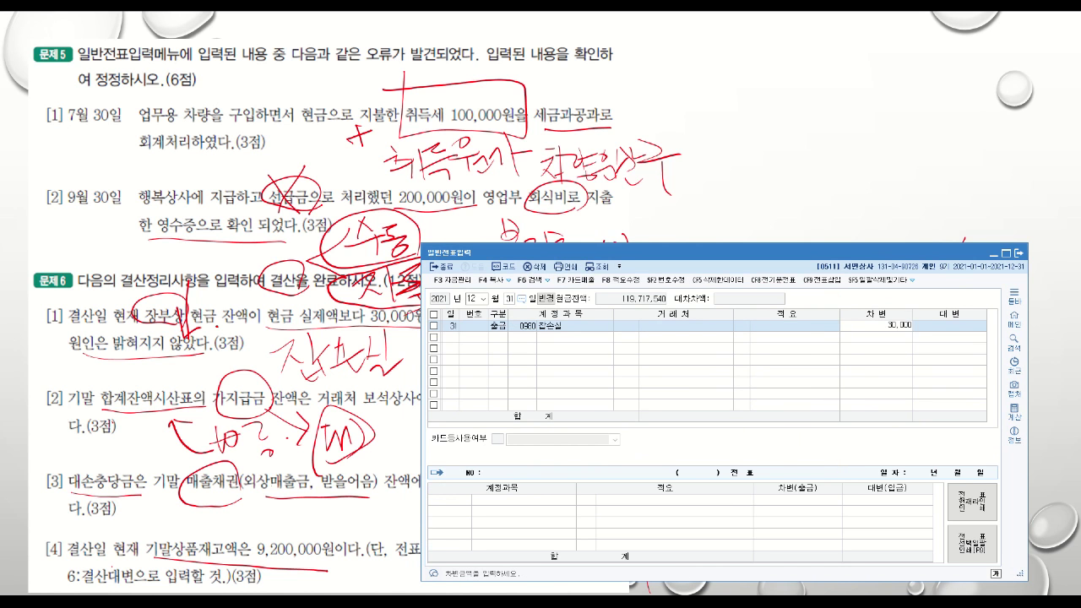
{"action": "key", "text": "Return"}
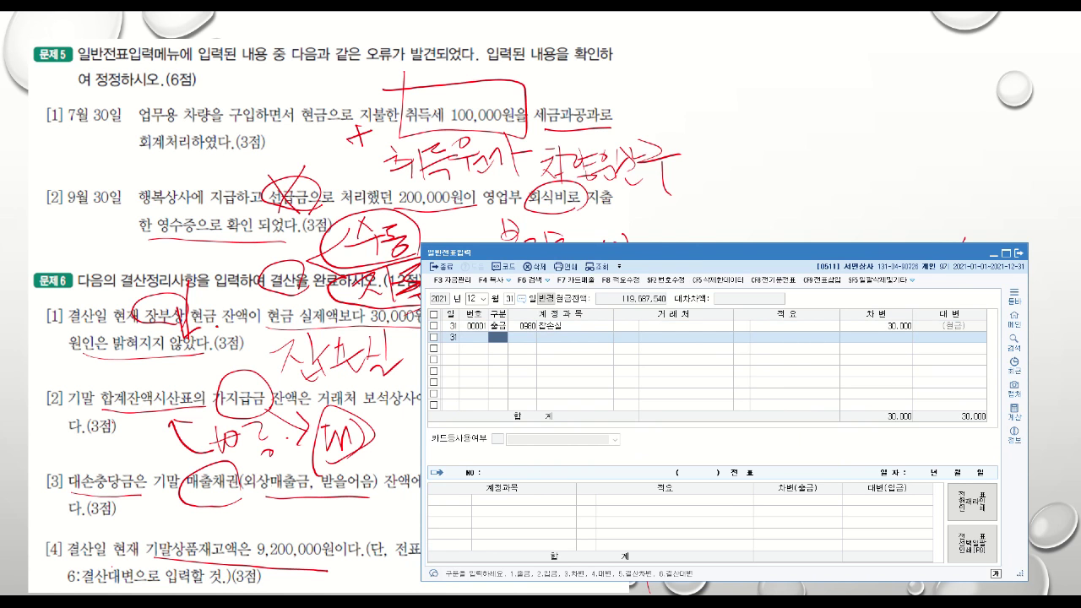
Open the trial balance (합계잔액시산표) and load it as of December 31, 2021.
{"action": "mouse_move", "coordinate": [741, 252]}
{"action": "left_mouse_down"}
{"action": "mouse_move", "coordinate": [707, 173]}
{"action": "mouse_move", "coordinate": [696, 38]}
{"action": "left_mouse_up"}
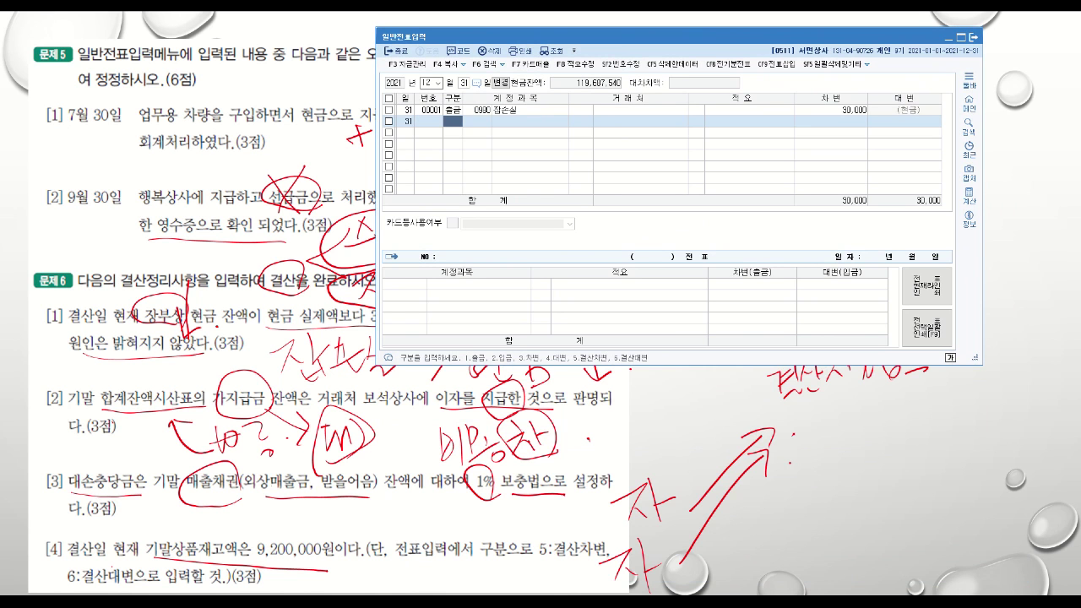
{"action": "mouse_move", "coordinate": [509, 586]}
{"action": "left_click", "coordinate": [510, 557]}
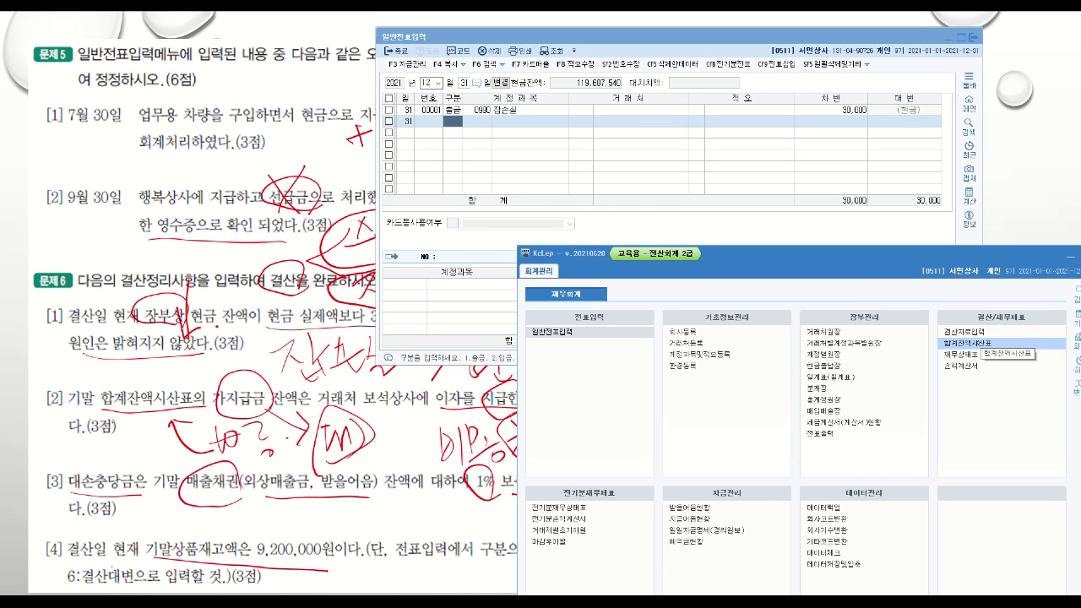
{"action": "left_click", "coordinate": [999, 342]}
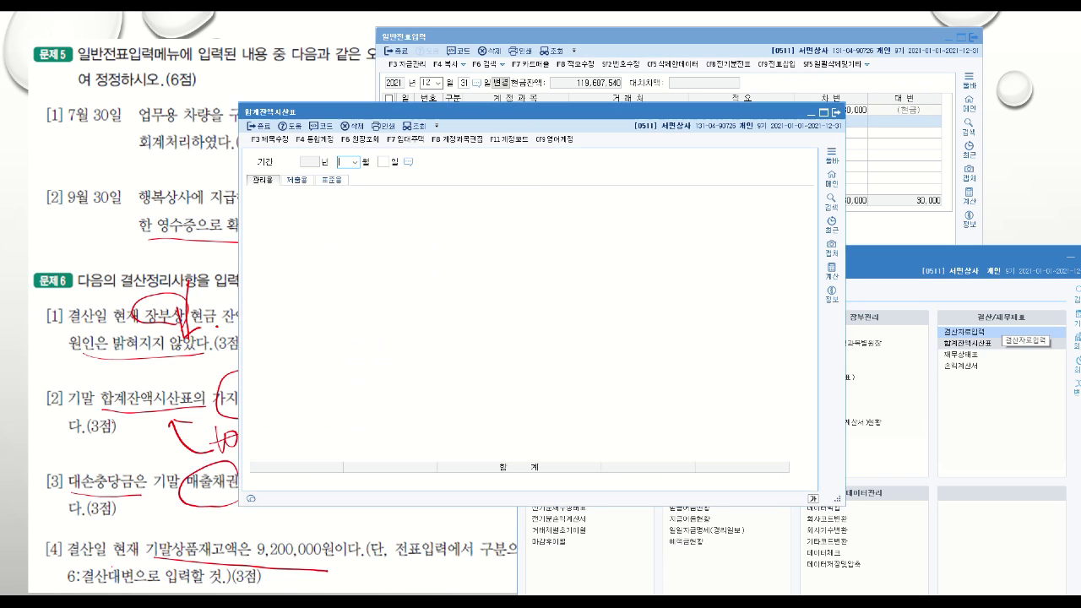
{"action": "left_click_drag", "start_coordinate": [623, 110], "coordinate": [752, 114]}
{"action": "left_click_drag", "start_coordinate": [576, 120], "coordinate": [590, 117]}
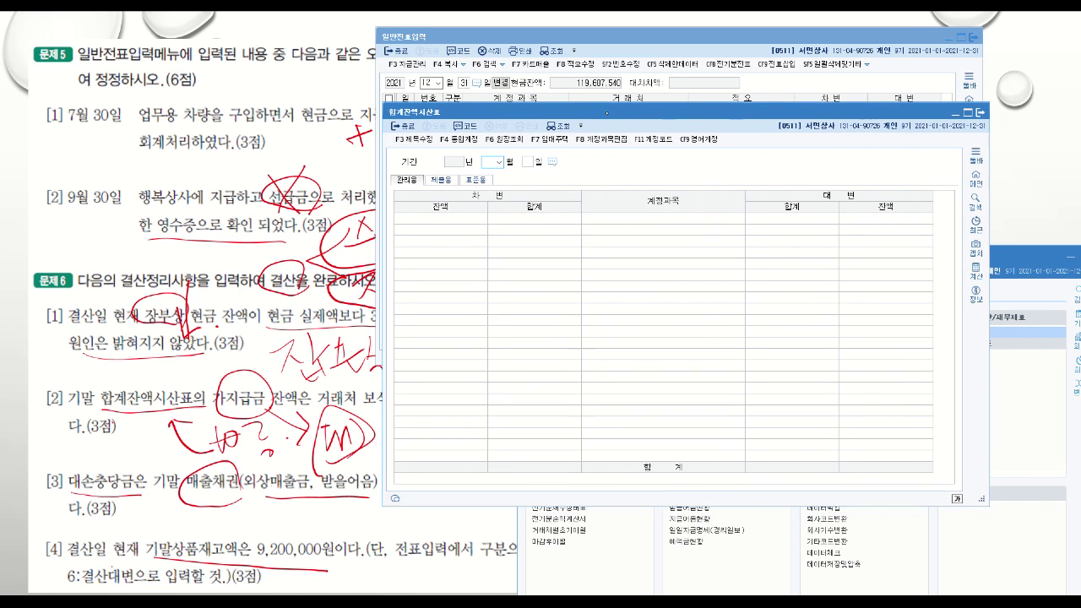
{"action": "left_click", "coordinate": [495, 161]}
{"action": "left_click", "coordinate": [485, 259]}
{"action": "key", "text": "Return"}
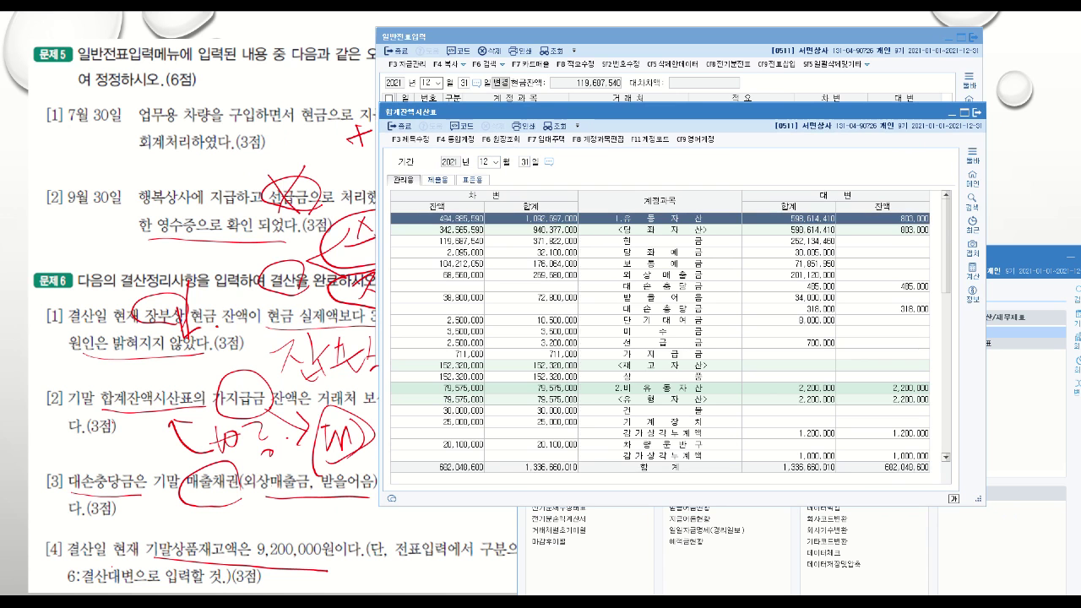
Check the balance of the 가지급금 account in the trial balance and put the report away.
{"action": "left_click", "coordinate": [691, 354]}
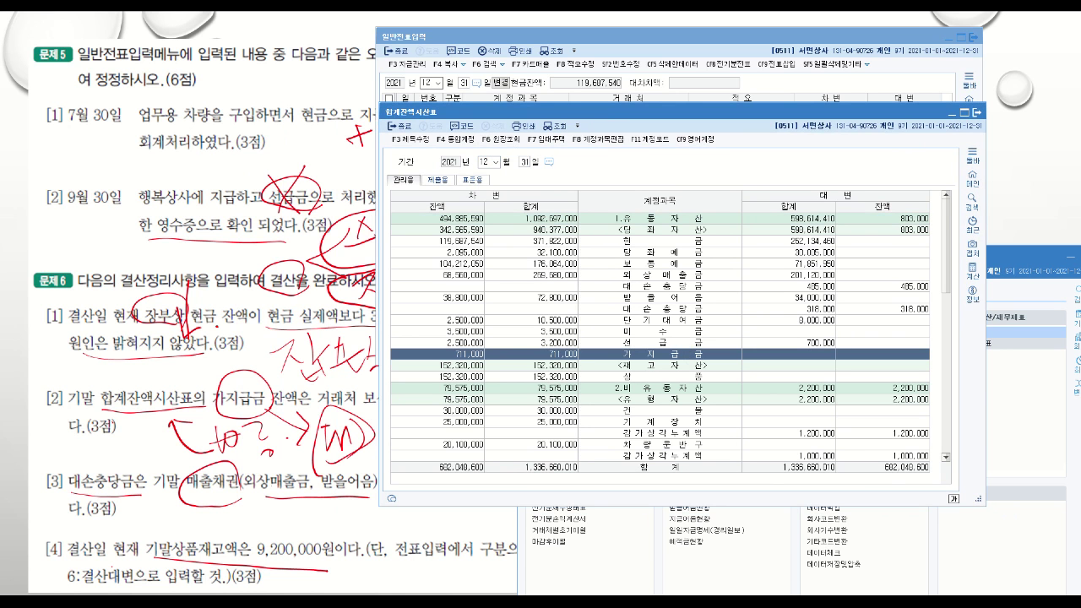
{"action": "double_click", "coordinate": [418, 345]}
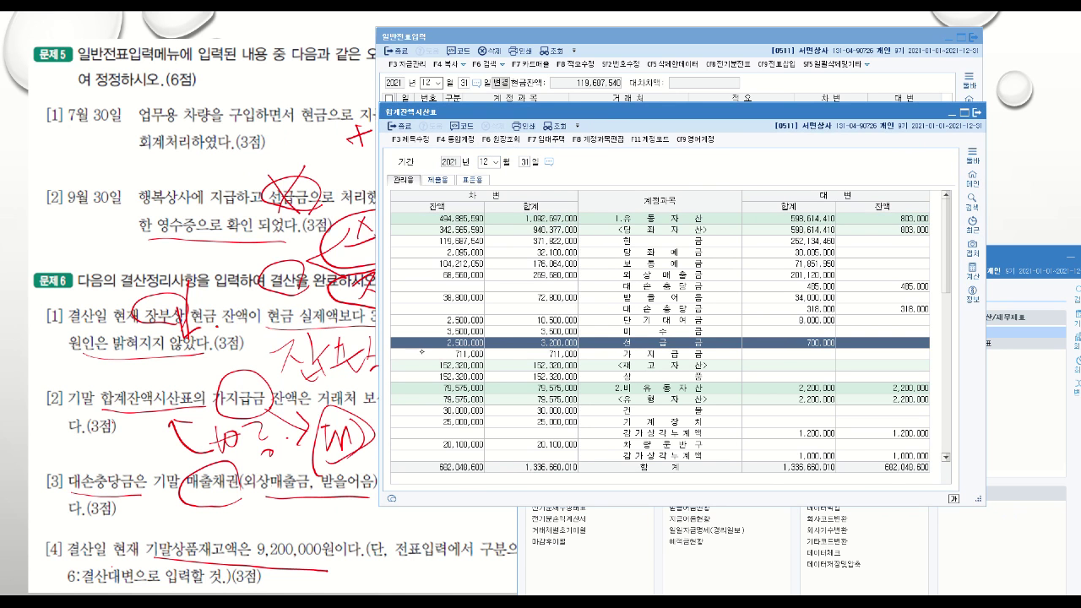
{"action": "left_click", "coordinate": [959, 130]}
{"action": "left_click", "coordinate": [465, 354]}
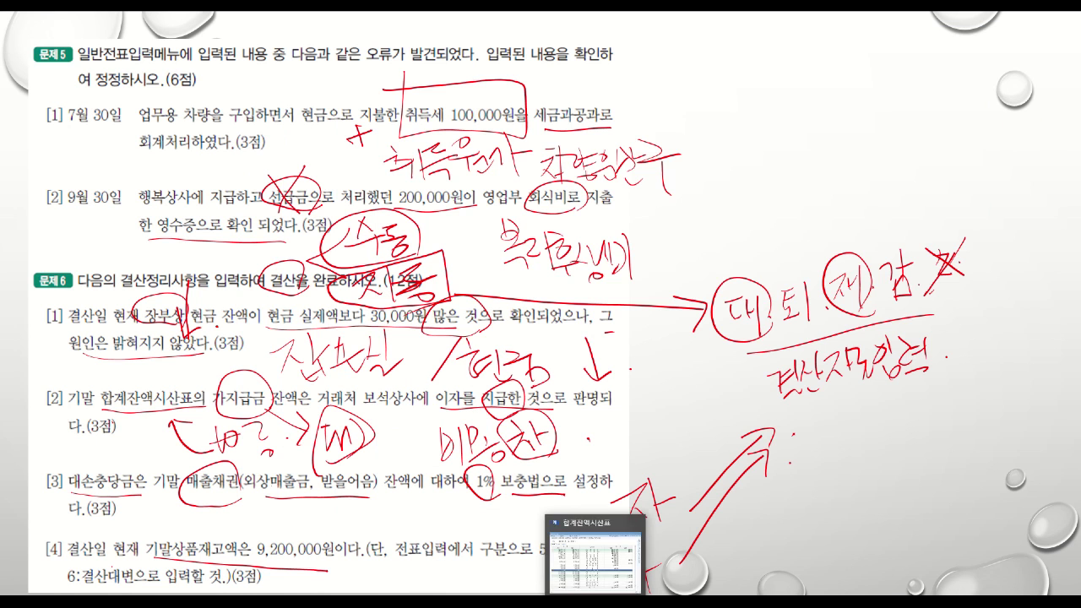
Back in the general voucher entry (일반전표입력), add a December 31 credit line for 0134 가지급금 with amount 711,000.
{"action": "left_click", "coordinate": [766, 486]}
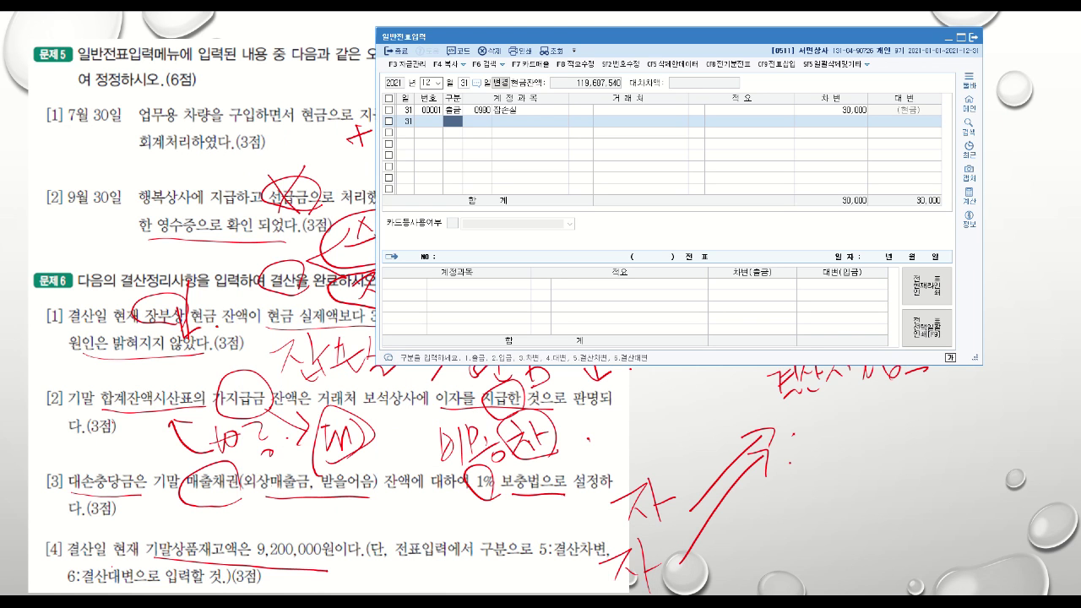
{"action": "type", "text": "4가지"}
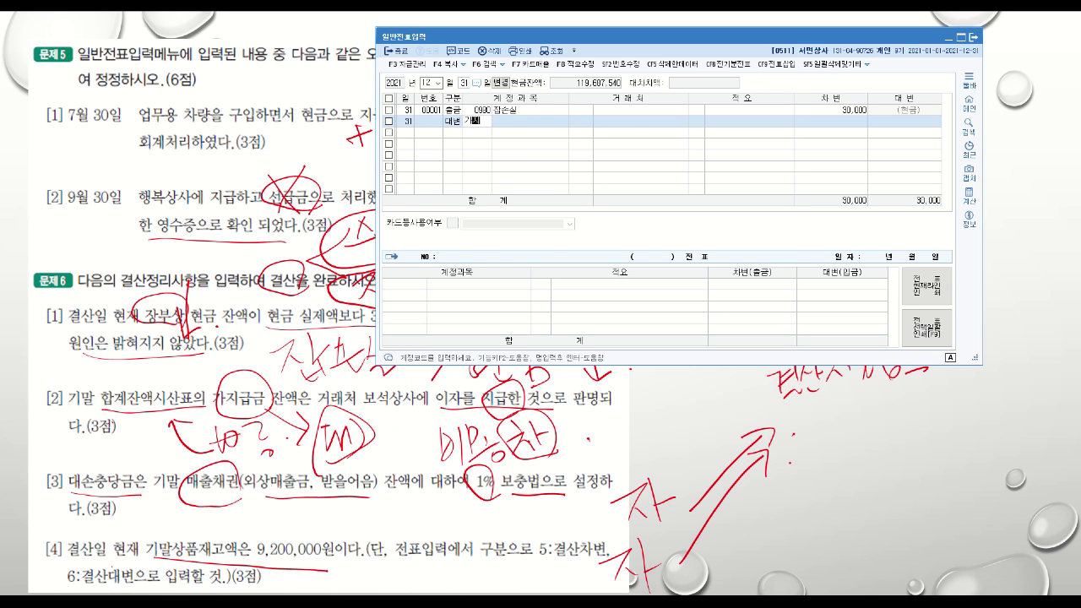
{"action": "key", "text": "Return"}
{"action": "key", "text": "Escape"}
{"action": "key", "text": "Return"}
{"action": "key", "text": "Return"}
{"action": "key", "text": "Return"}
{"action": "type", "text": "711,000"}
{"action": "key", "text": "Return"}
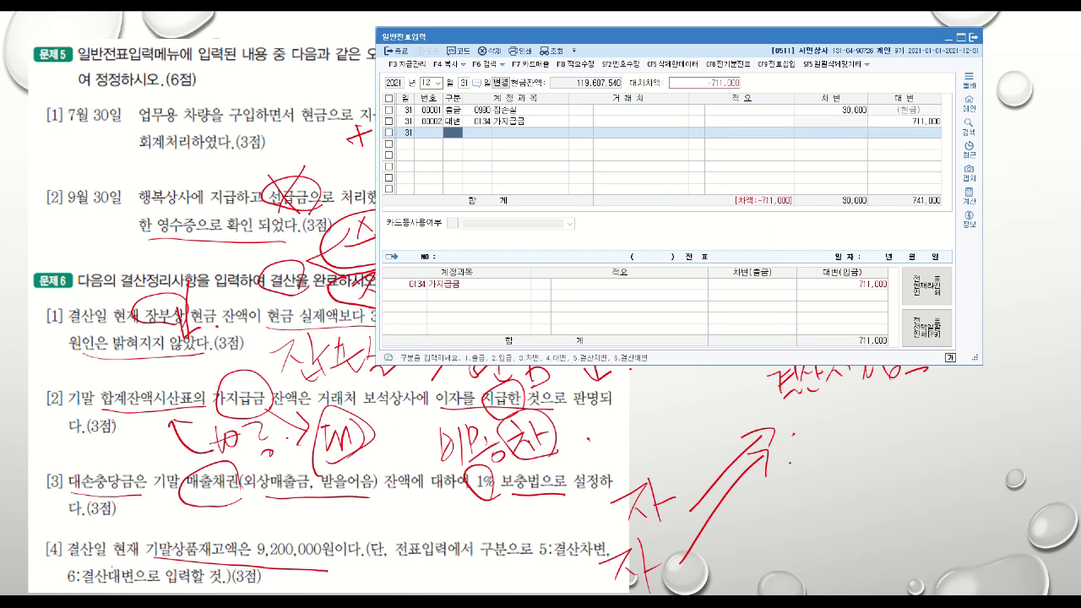
Add the matching 711,000 debit line on December 31, picking account 0967 회사채이자 from the account search for 이자.
{"action": "type", "text": "3"}
{"action": "key", "text": "Return"}
{"action": "type", "text": "이자"}
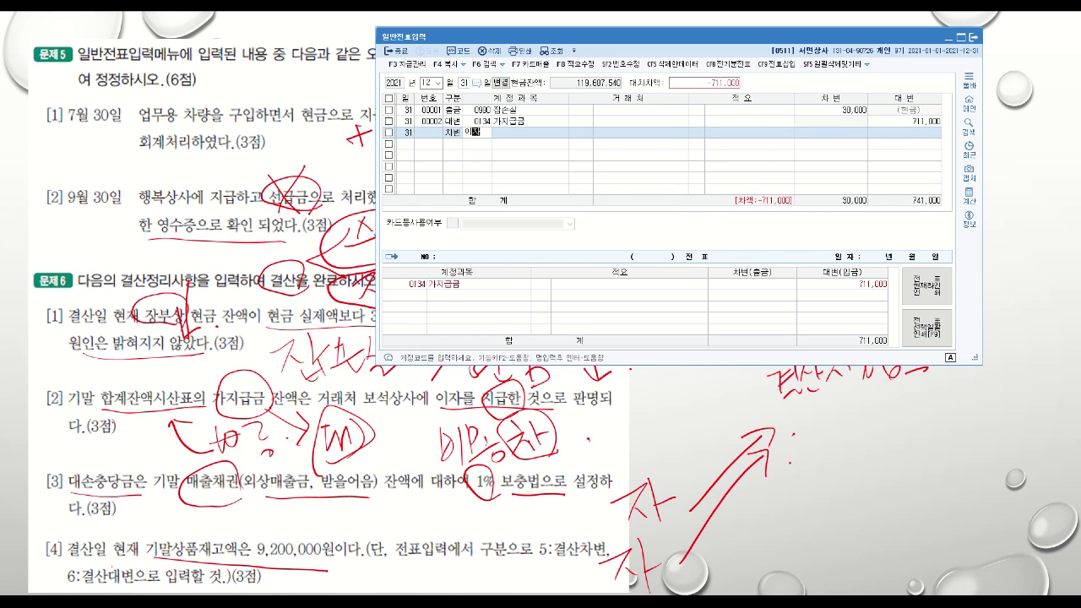
{"action": "key", "text": "Return"}
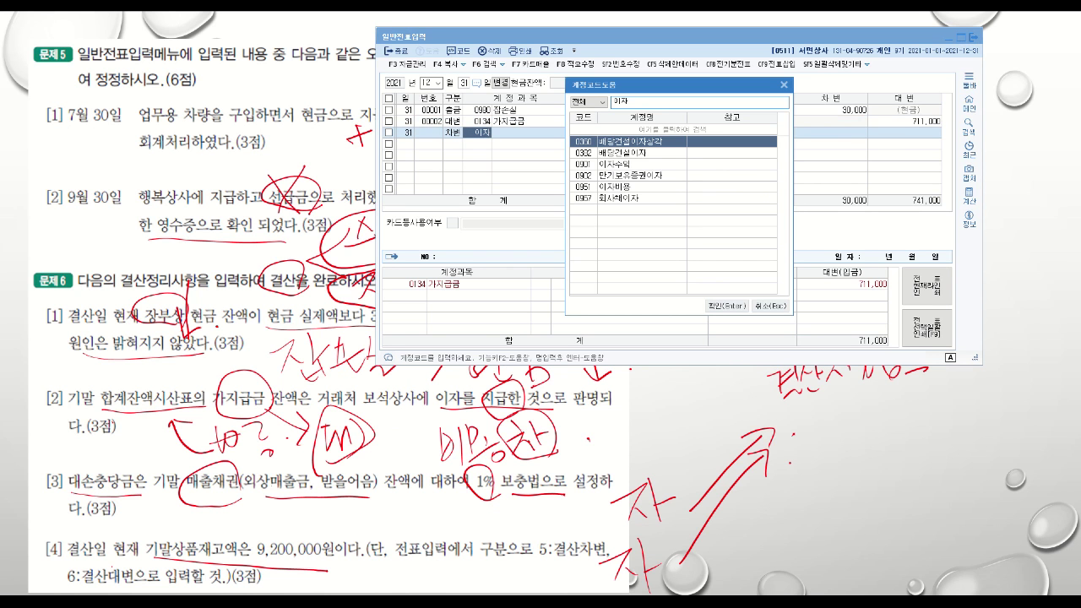
{"action": "key", "text": "Down"}
{"action": "key", "text": "Down"}
{"action": "key", "text": "Down"}
{"action": "key", "text": "Down"}
{"action": "key", "text": "Down"}
{"action": "key", "text": "Return"}
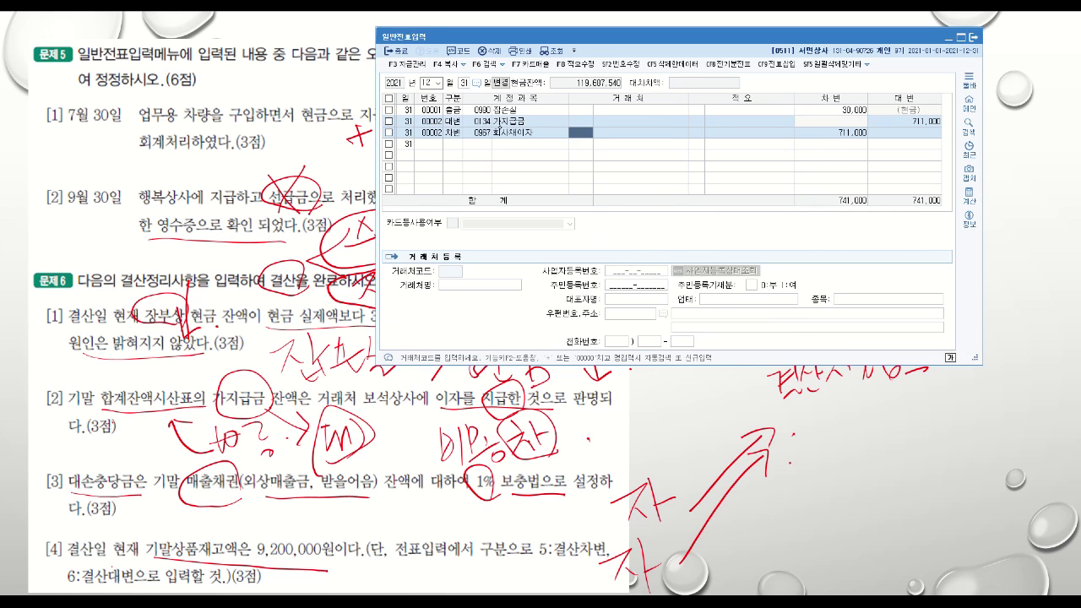
Set the debit line's account to 0951 이자비용 and close the voucher entry to return to the main menu.
{"action": "left_click", "coordinate": [470, 132]}
{"action": "type", "text": "이자"}
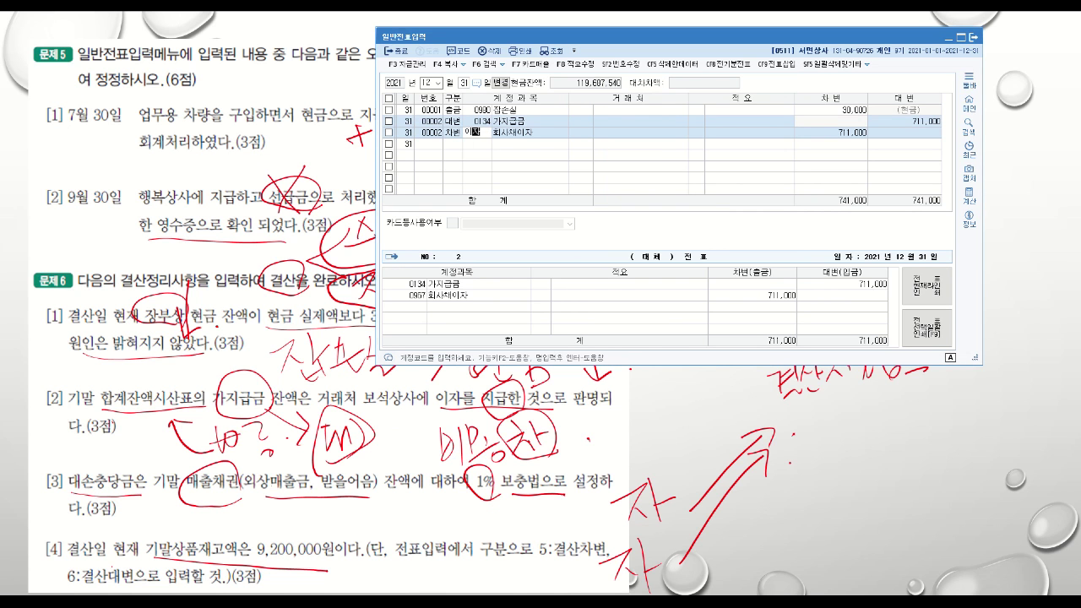
{"action": "key", "text": "Return"}
{"action": "left_click", "coordinate": [653, 187]}
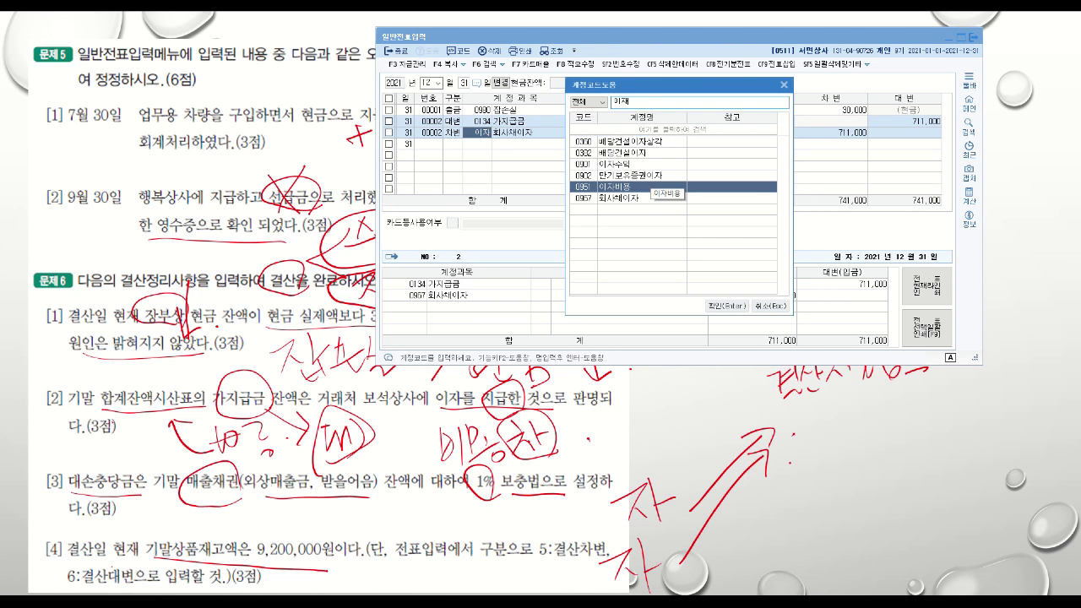
{"action": "key", "text": "Return"}
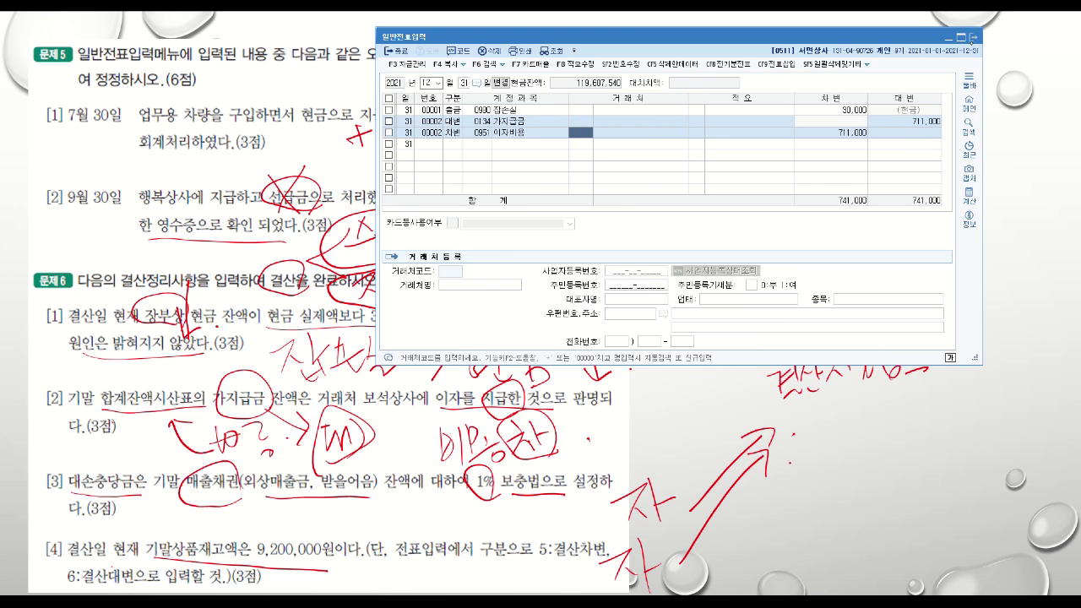
{"action": "left_click", "coordinate": [971, 38]}
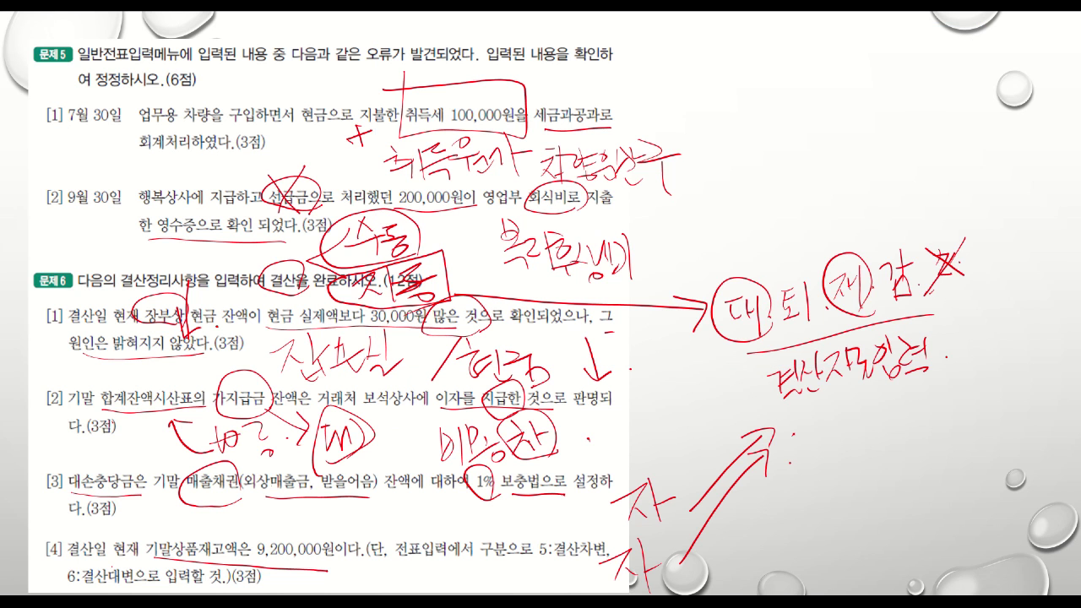
{"action": "key", "text": "alt+Tab"}
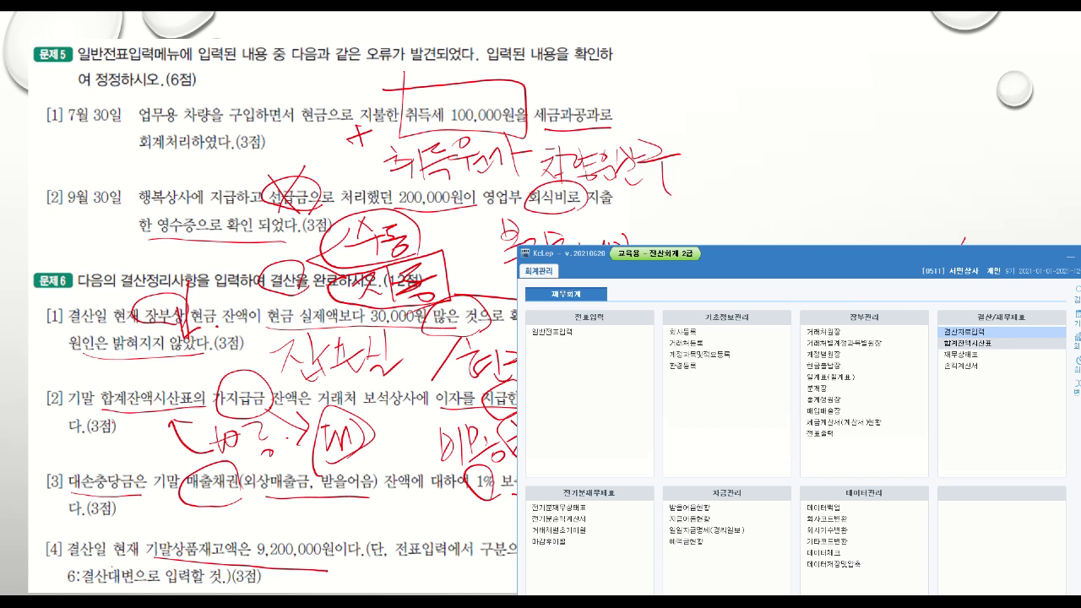
{"action": "left_click", "coordinate": [988, 331]}
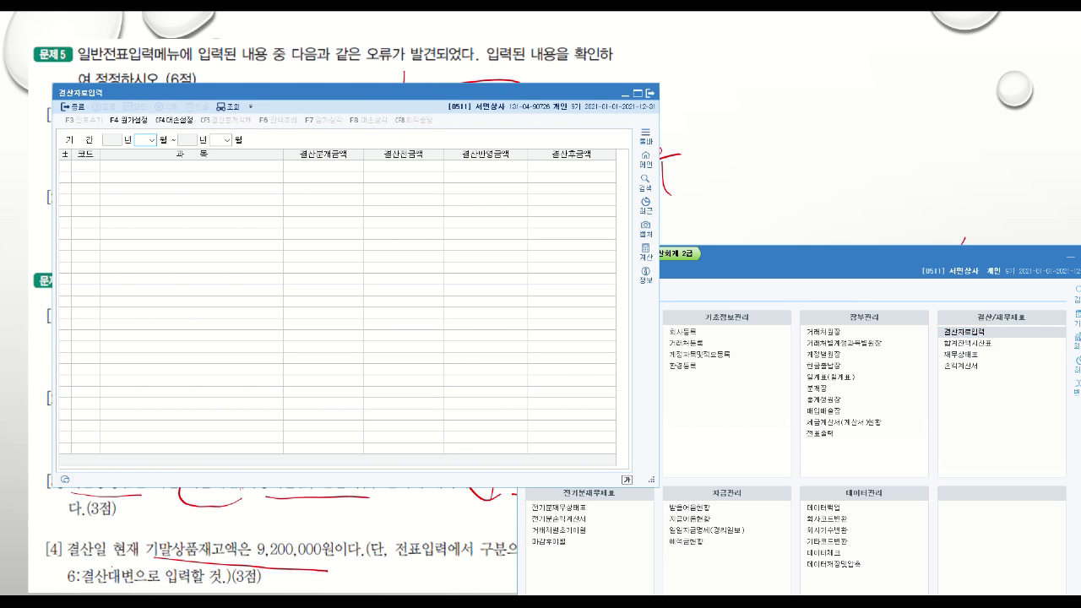
{"action": "left_click_drag", "start_coordinate": [536, 92], "coordinate": [835, 12]}
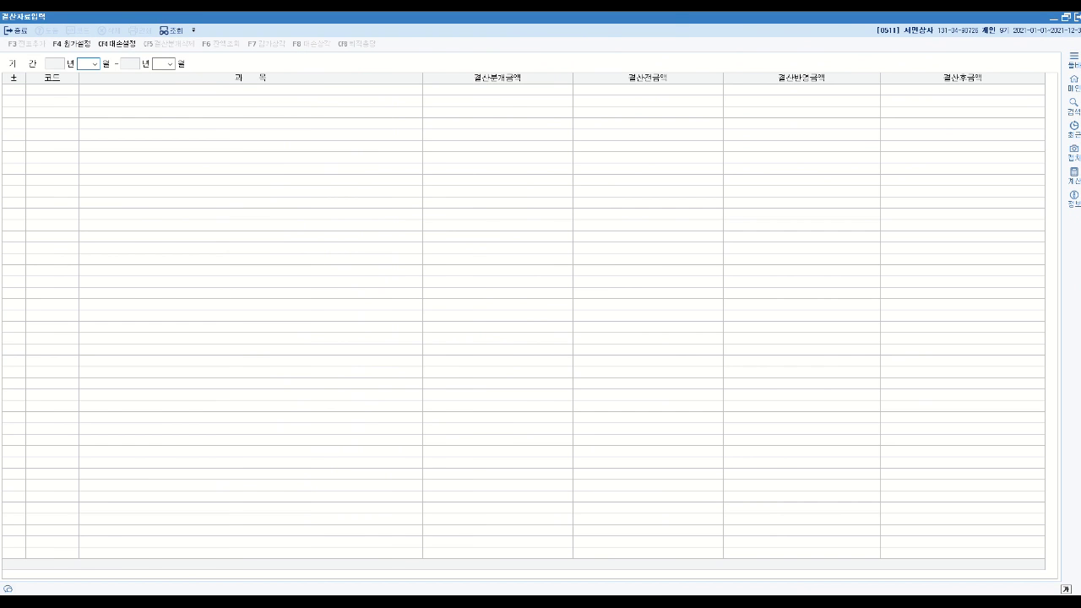
{"action": "left_click", "coordinate": [1077, 17]}
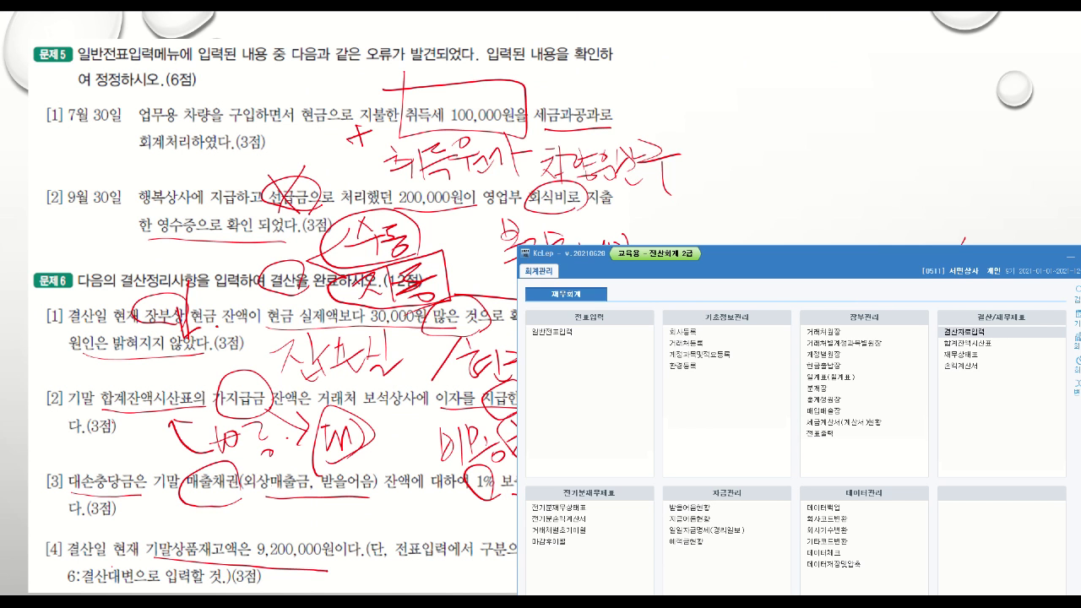
Open 결산자료입력 and load January through December 2021, accepting the default cost-of-sales selection.
{"action": "left_click", "coordinate": [962, 331]}
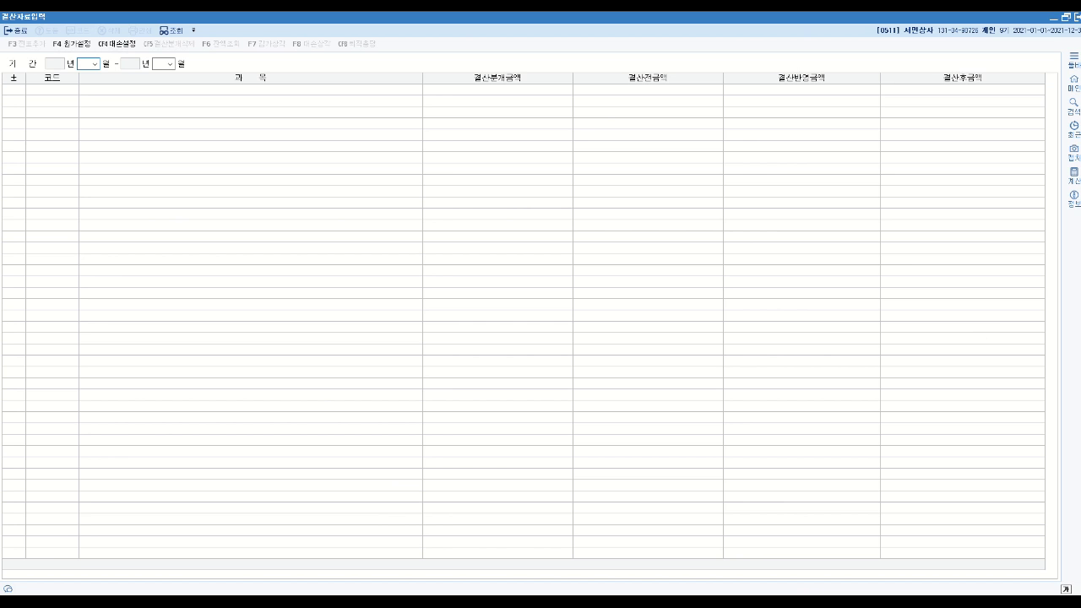
{"action": "left_click", "coordinate": [1065, 16]}
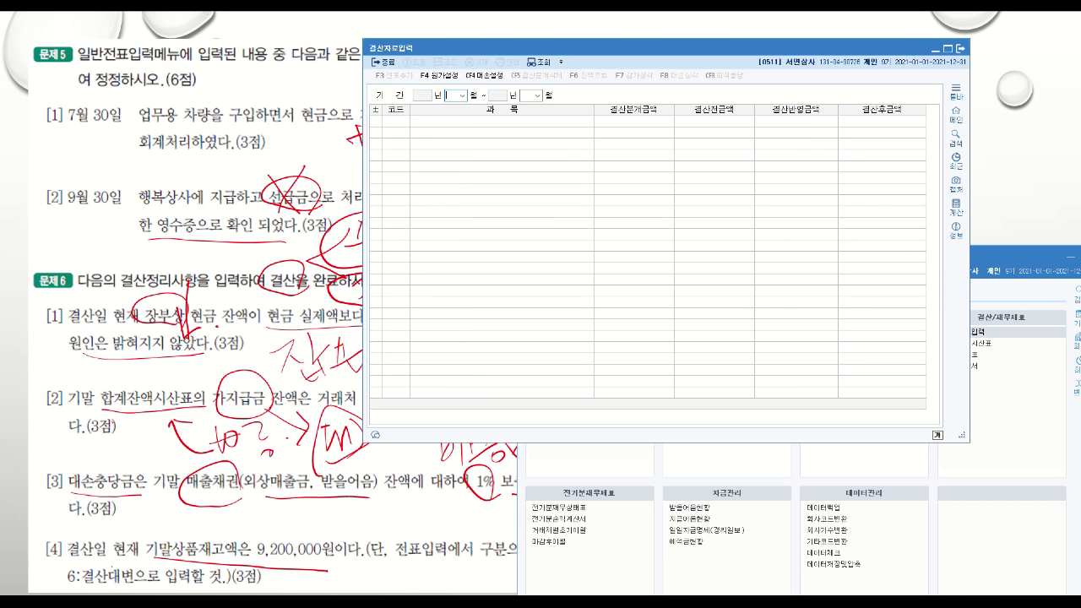
{"action": "type", "text": "1"}
{"action": "key", "text": "Return"}
{"action": "type", "text": "12"}
{"action": "key", "text": "Return"}
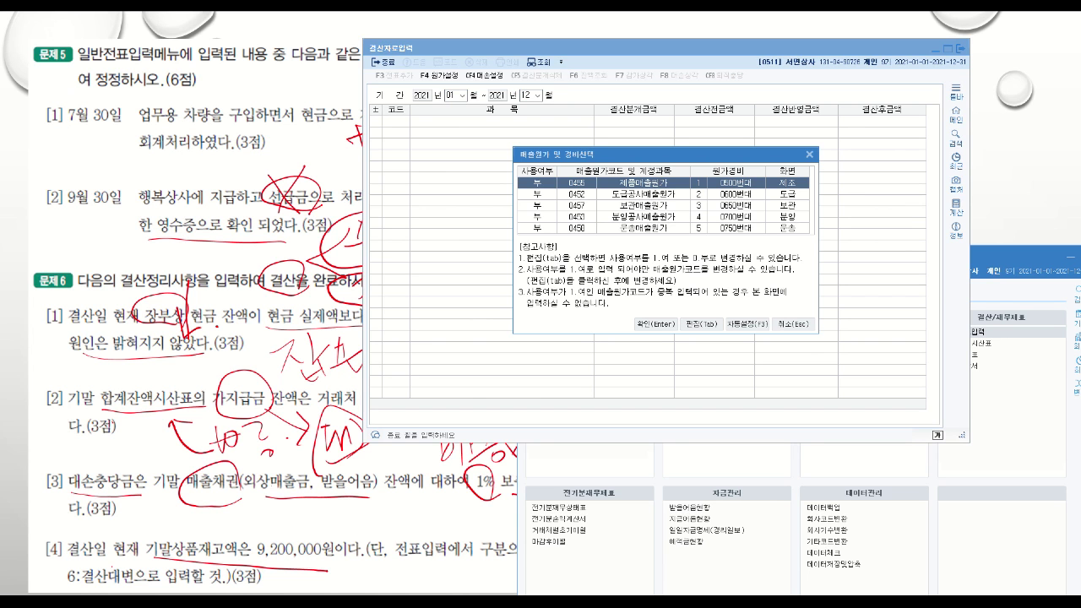
{"action": "key", "text": "Return"}
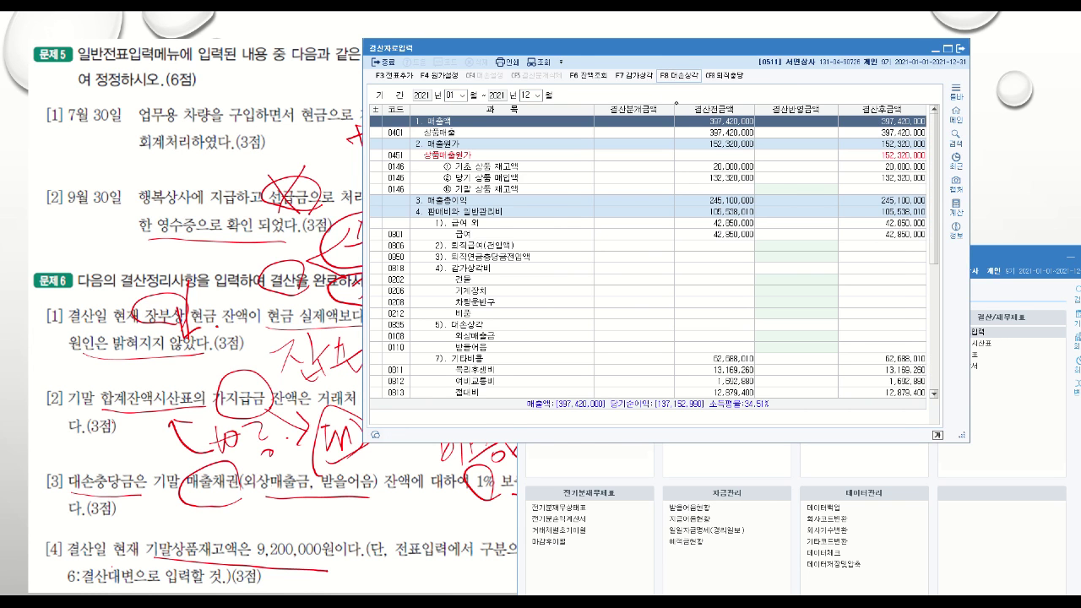
Open the bad-debt (대손상각) calculation, keep the 1.00% rate and review the 외상매출금 and 받을어음 rows.
{"action": "left_click", "coordinate": [679, 76]}
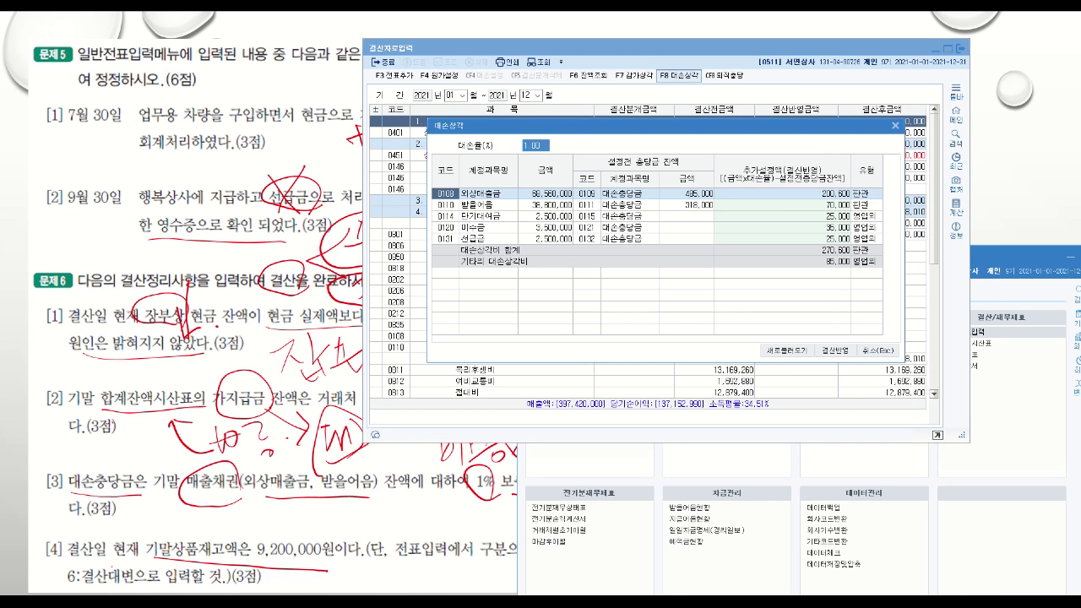
{"action": "key", "text": "Return"}
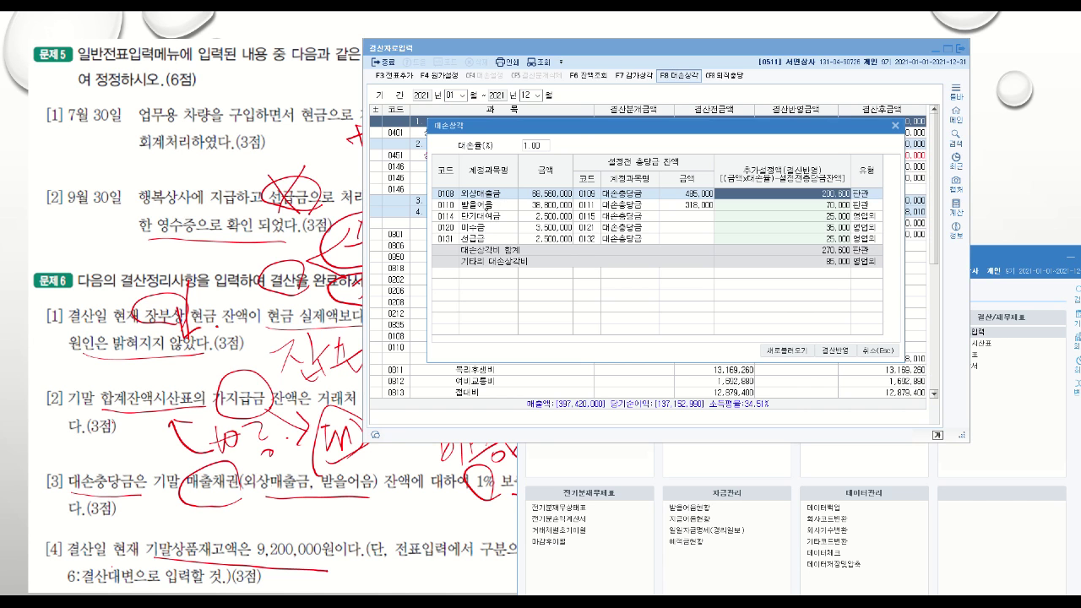
{"action": "left_click", "coordinate": [488, 211]}
{"action": "left_click", "coordinate": [544, 192]}
{"action": "key", "text": "Return"}
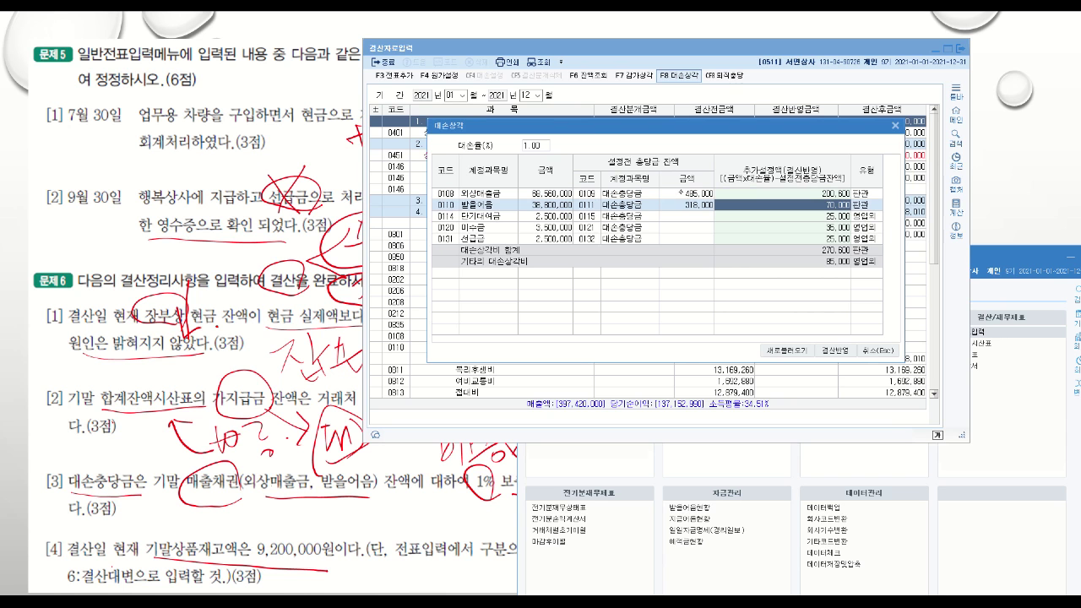
{"action": "left_click", "coordinate": [523, 145]}
Clear the additional allowance amounts for 단기대여금, 미수금 and 선급금, and apply the bad-debt calculation to the closing data.
{"action": "left_click", "coordinate": [484, 216]}
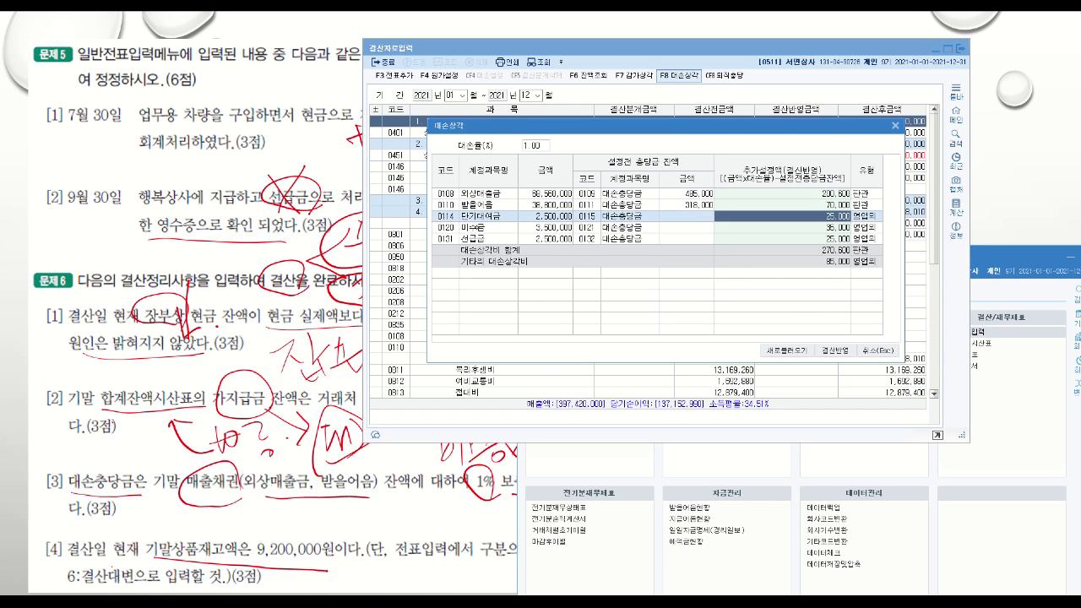
{"action": "left_click", "coordinate": [475, 227]}
{"action": "left_click", "coordinate": [484, 216]}
{"action": "key", "text": "Delete"}
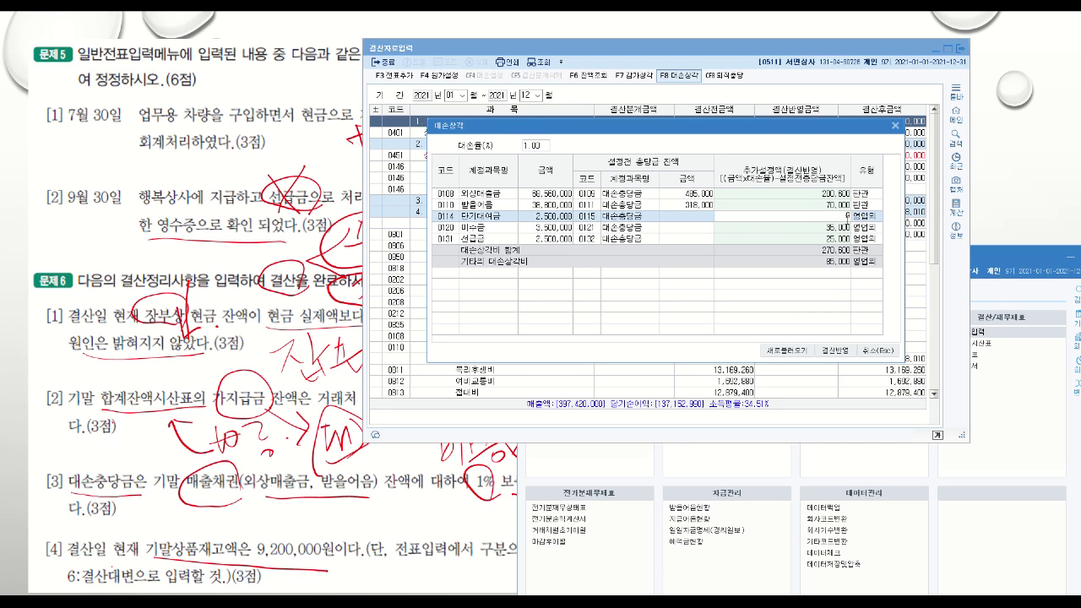
{"action": "key", "text": "Return"}
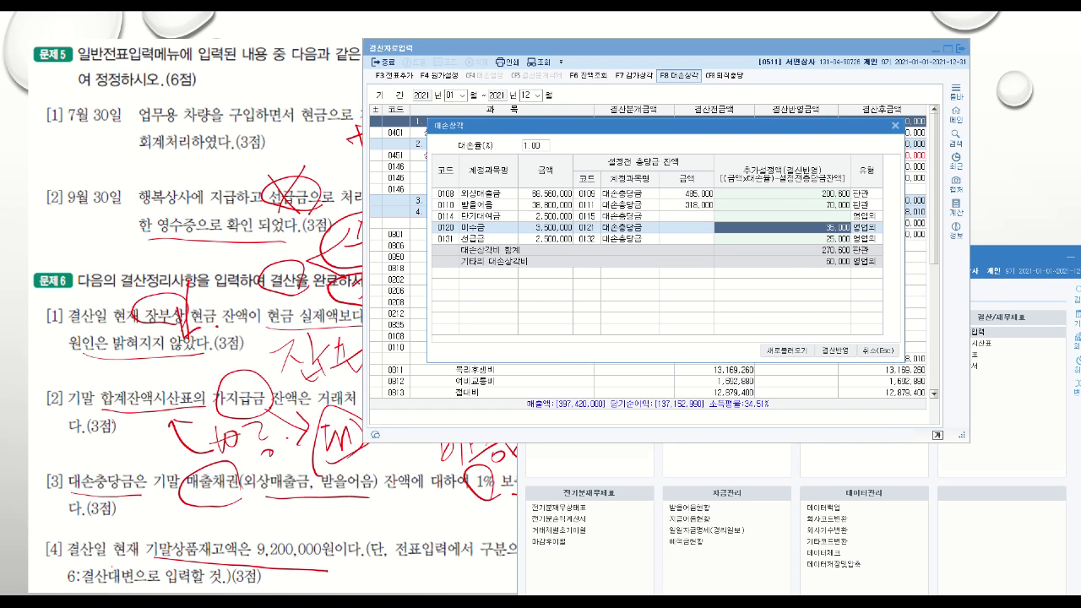
{"action": "type", "text": "0"}
{"action": "key", "text": "Return"}
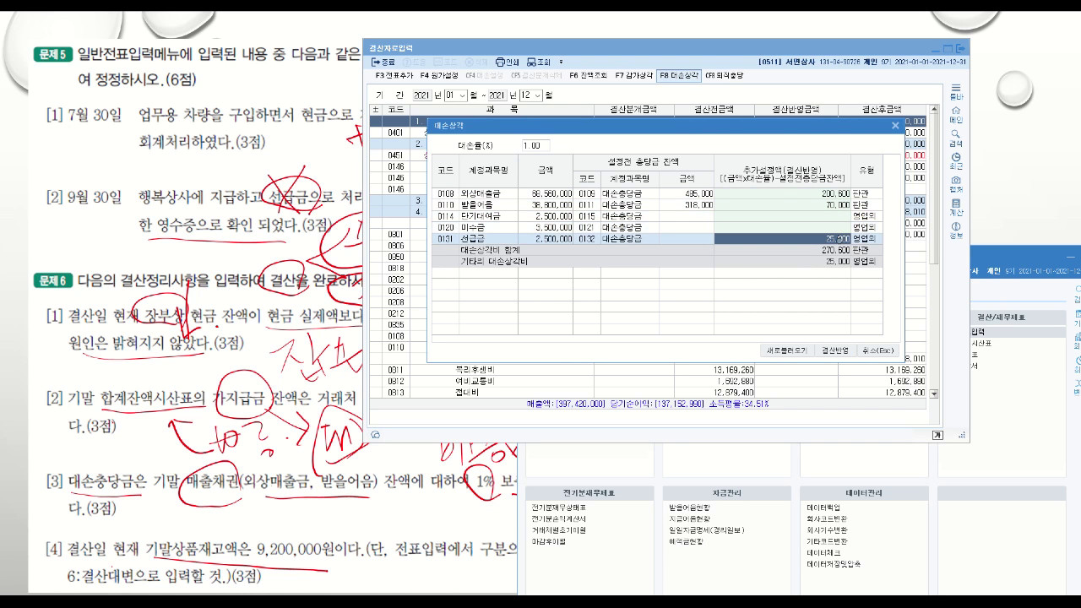
{"action": "key", "text": "Delete"}
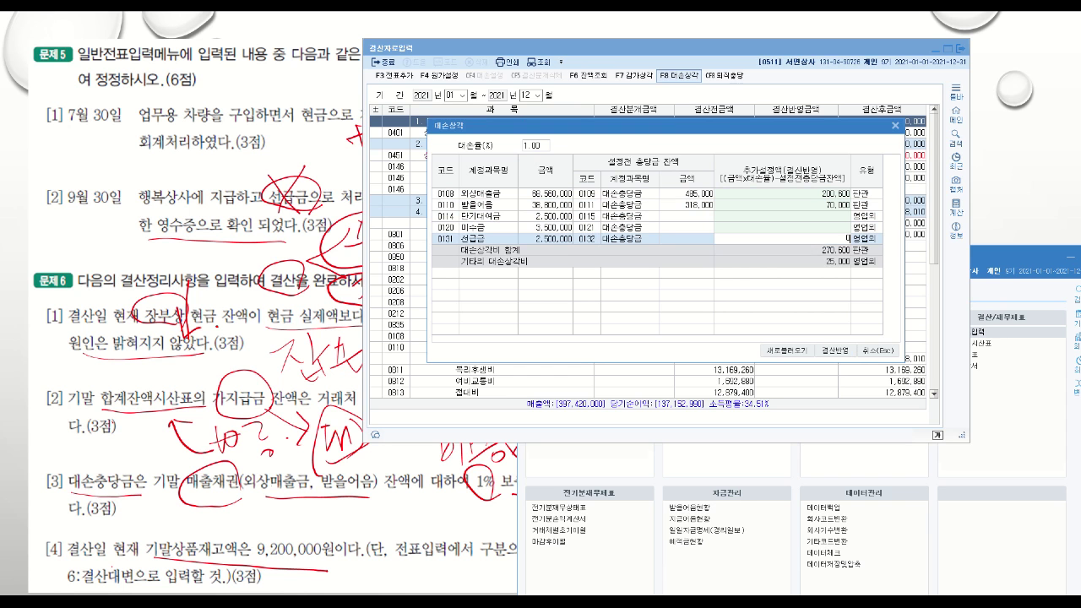
{"action": "key", "text": "Return"}
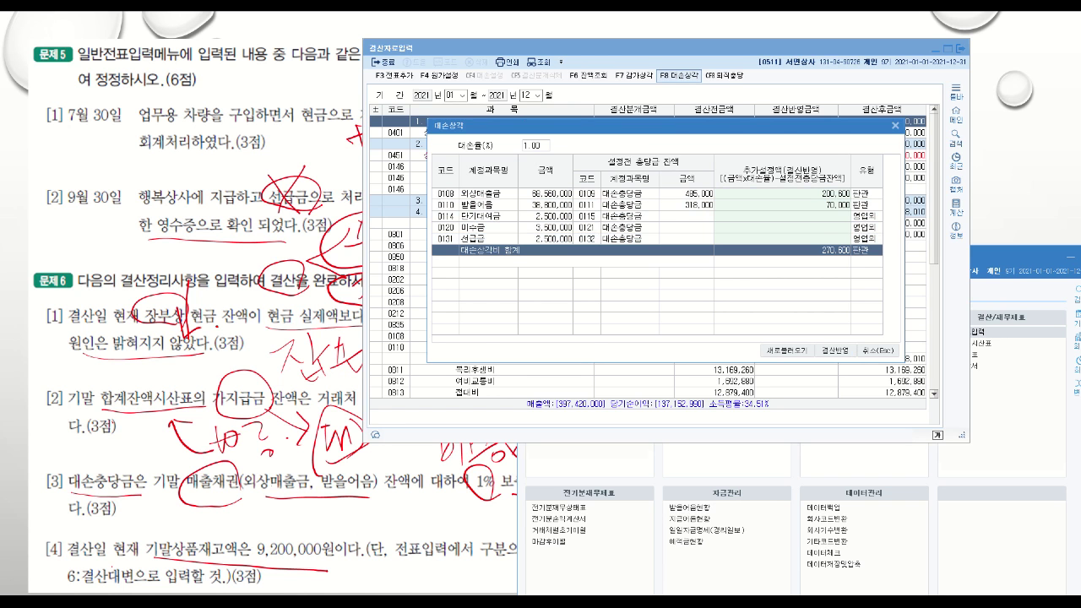
{"action": "left_click", "coordinate": [834, 350]}
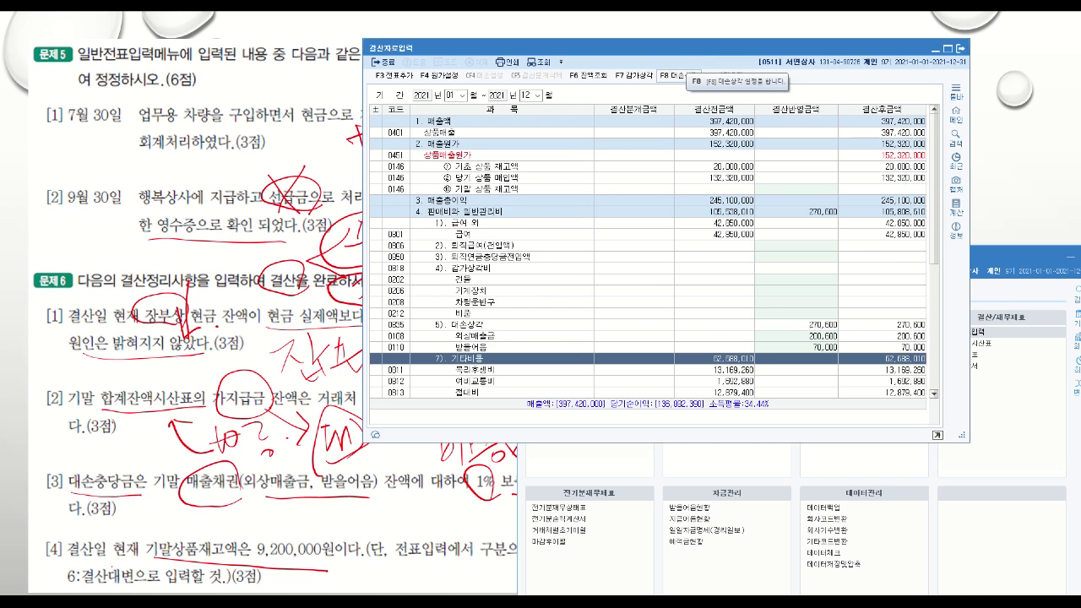
Reopen the bad-debt (대손상각) calculation and recalculate its amounts without applying the saved data.
{"action": "left_click", "coordinate": [688, 72]}
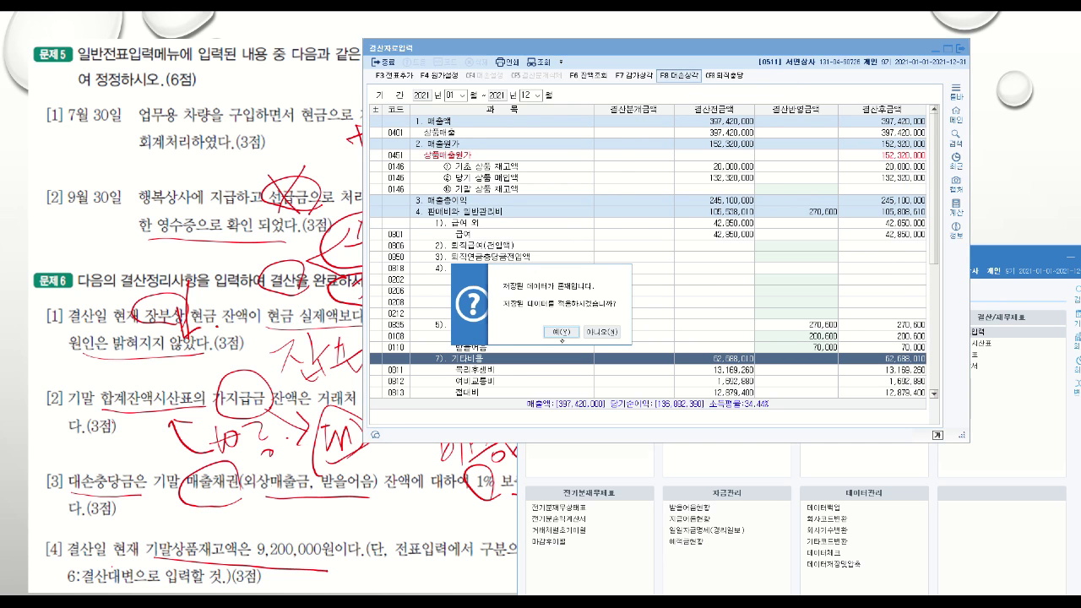
{"action": "left_click", "coordinate": [561, 337]}
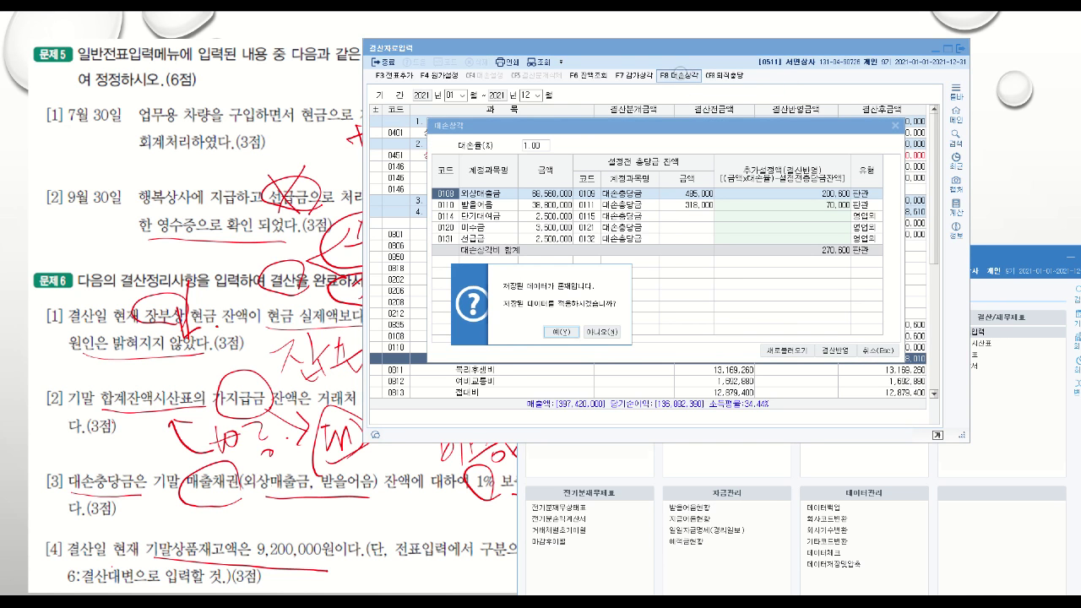
{"action": "left_click", "coordinate": [602, 332]}
Set the additional allowance for 단기대여금, 미수금 and 선급금 to 0, apply the calculation to the closing, and check the 외상매출금 and 받을어음 amounts.
{"action": "left_click", "coordinate": [781, 216]}
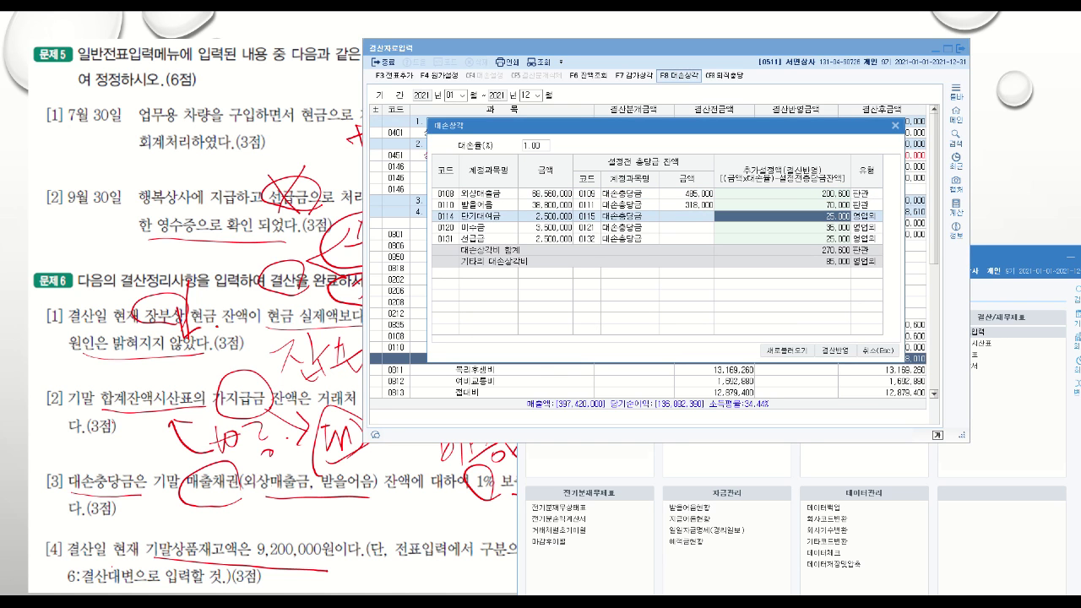
{"action": "type", "text": "0"}
{"action": "key", "text": "Return"}
{"action": "type", "text": "0"}
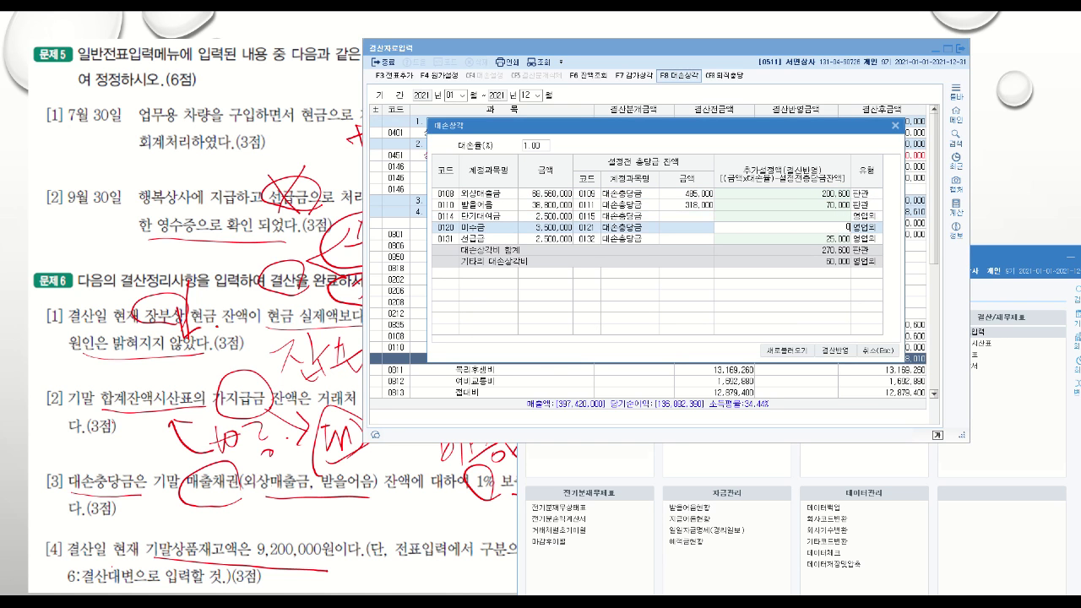
{"action": "key", "text": "Return"}
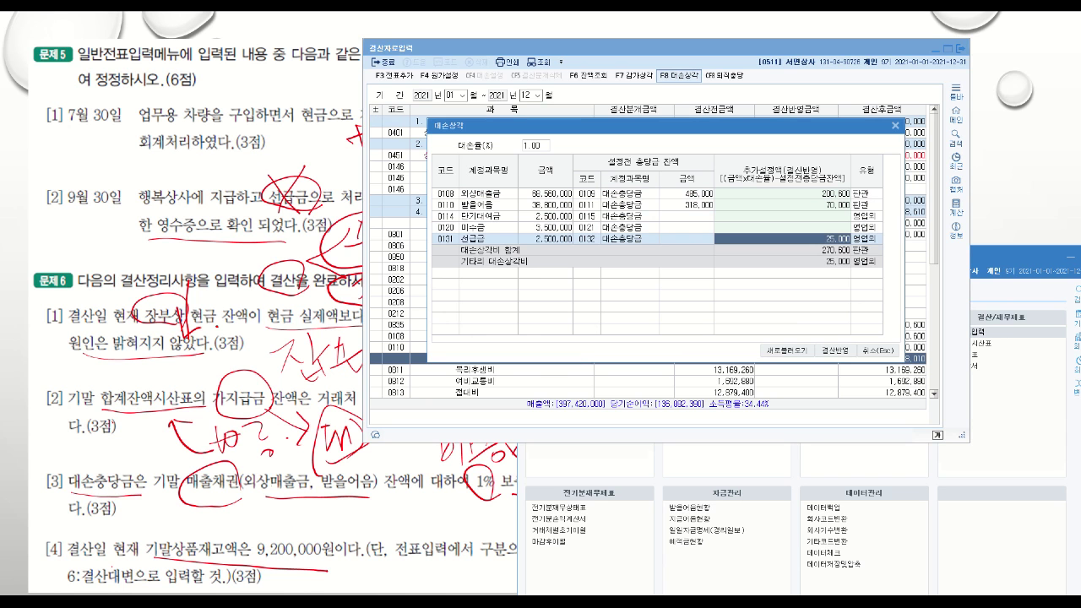
{"action": "type", "text": "0"}
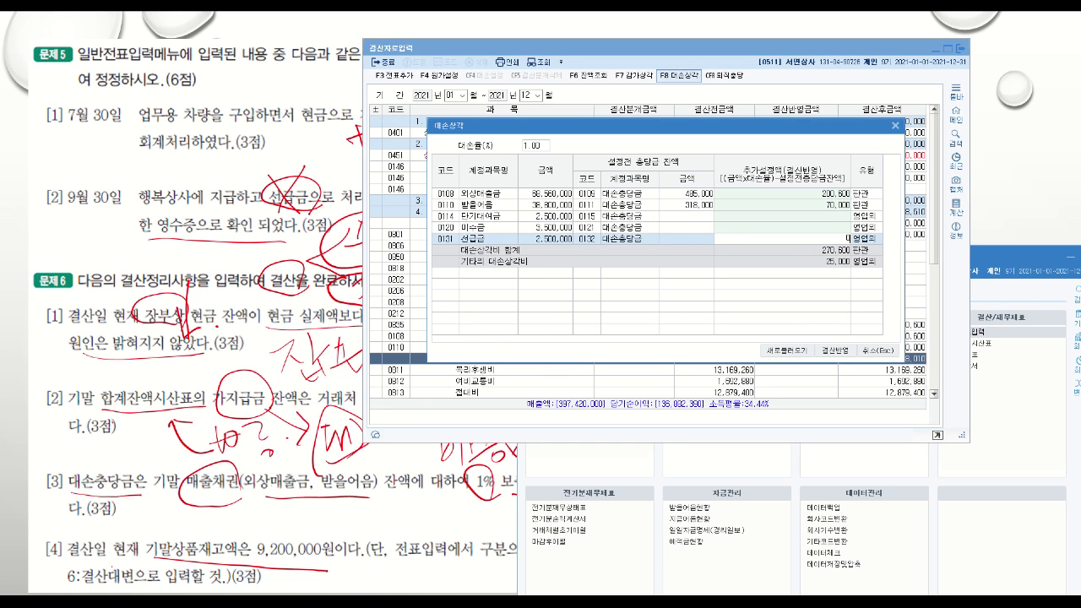
{"action": "key", "text": "Return"}
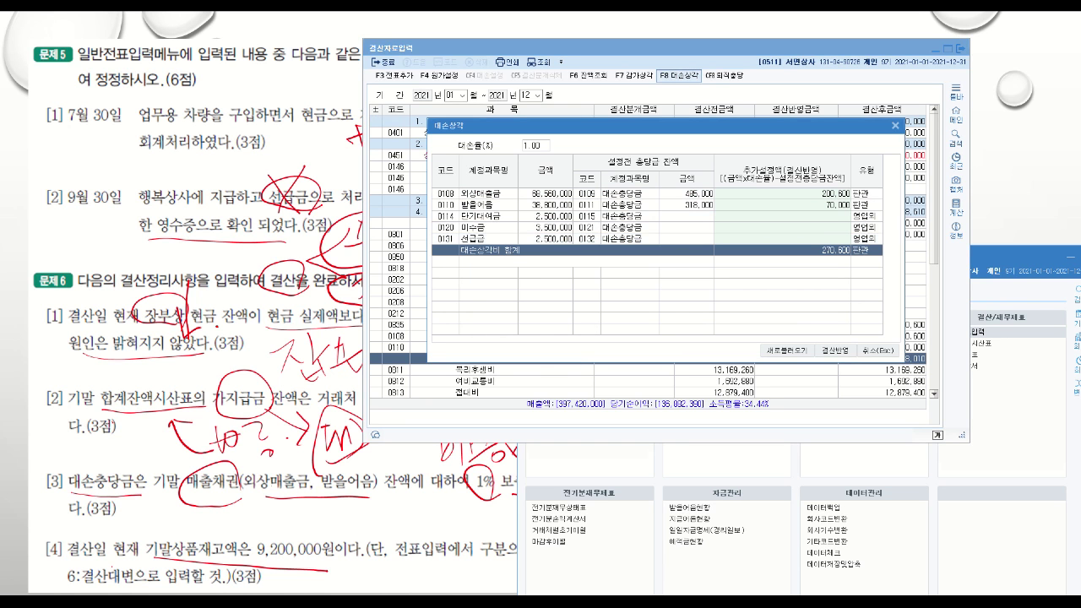
{"action": "left_click", "coordinate": [835, 350]}
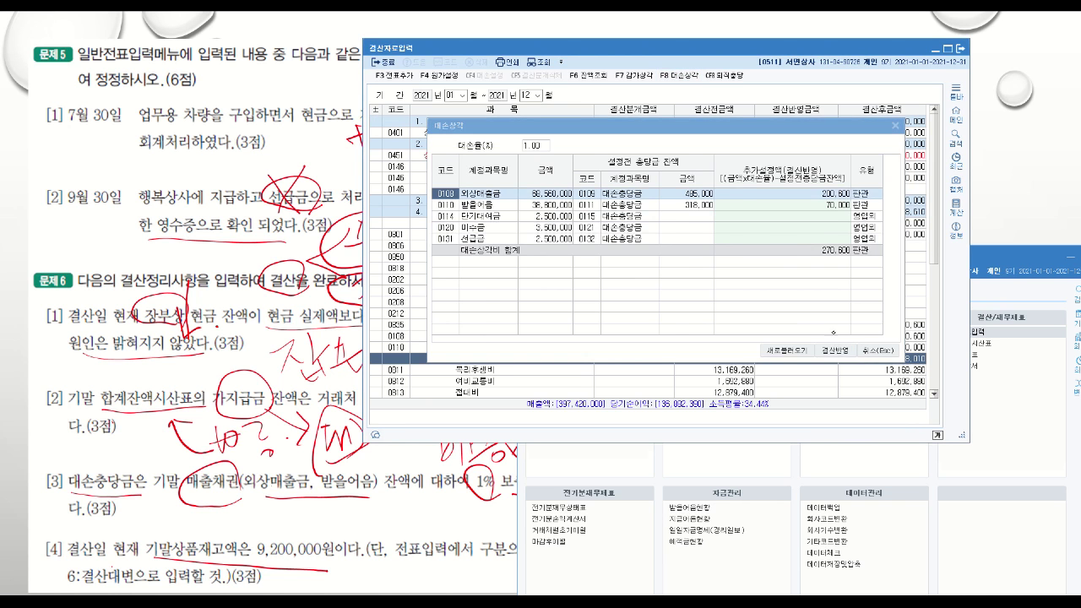
{"action": "left_click", "coordinate": [835, 350]}
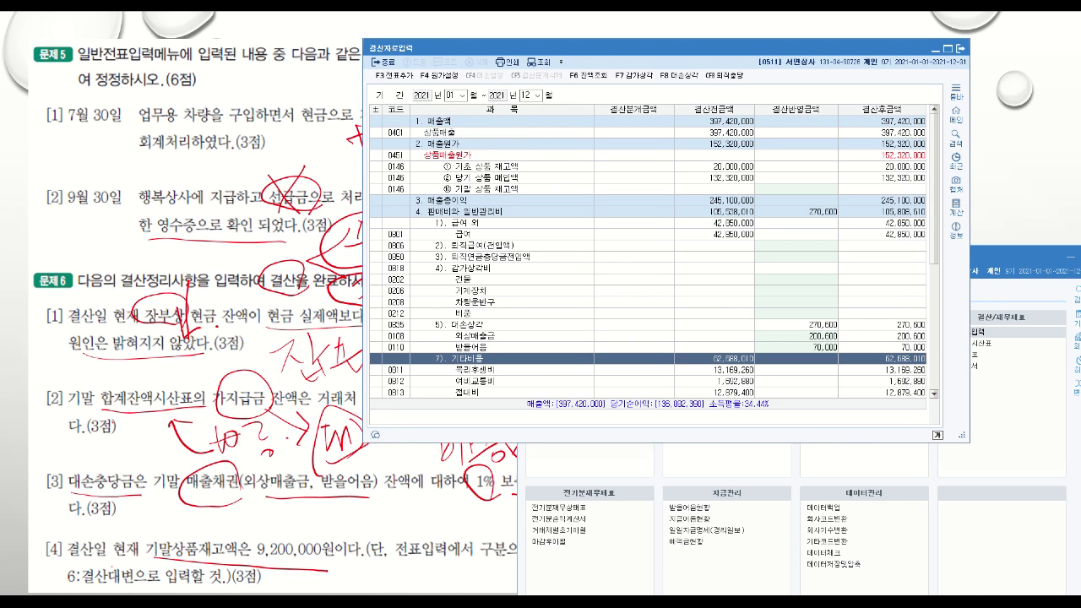
{"action": "key", "text": "Down"}
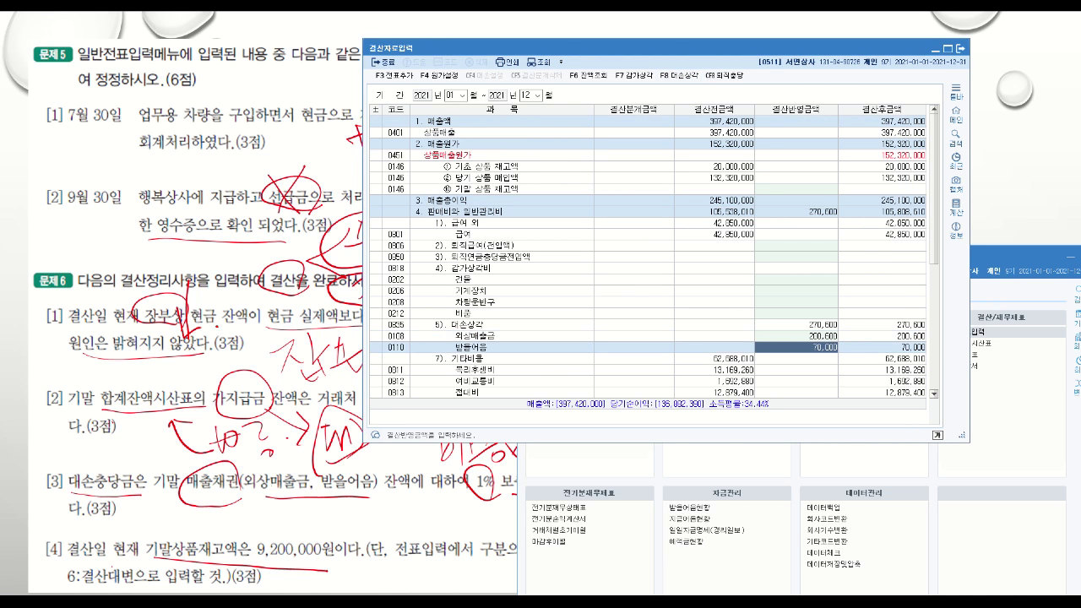
{"action": "key", "text": "Up"}
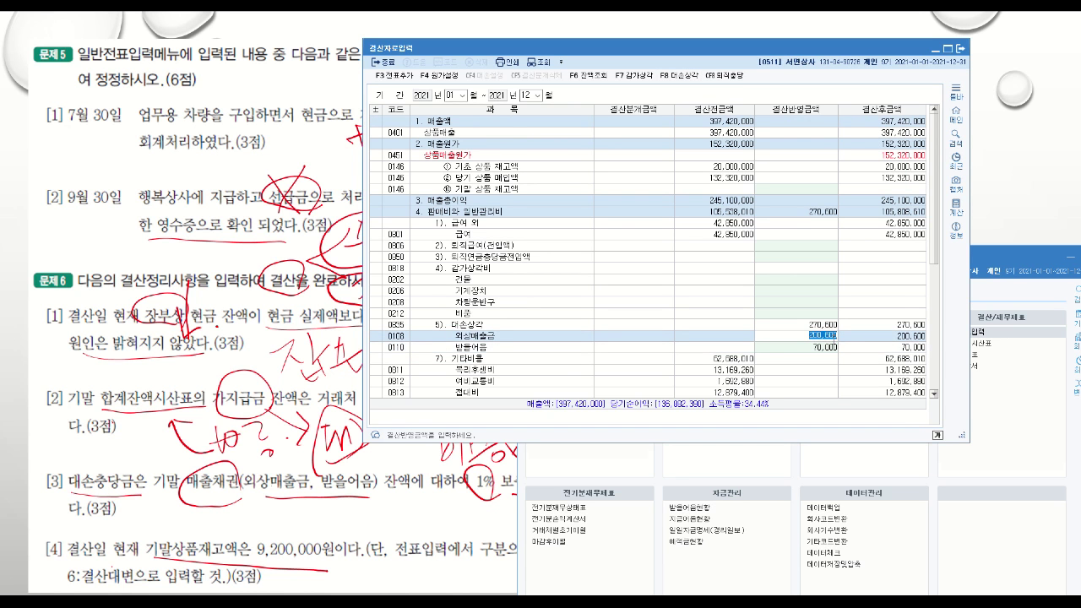
{"action": "key", "text": "Down"}
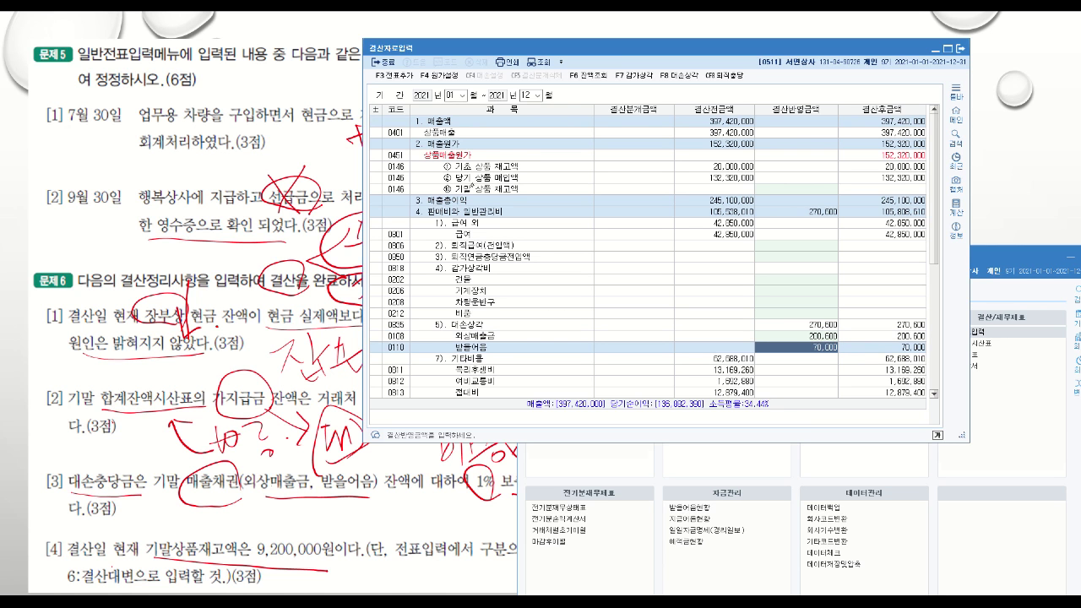
Enter 9,200,000 as the closing adjustment amount for 기말 상품 재고액.
{"action": "left_click", "coordinate": [472, 186]}
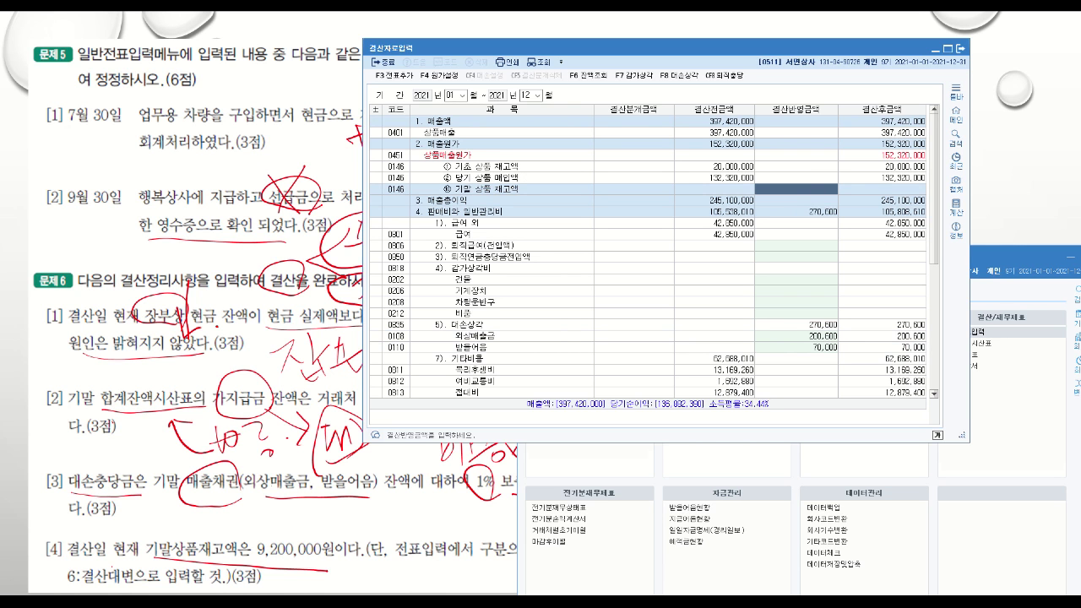
{"action": "type", "text": "9200000"}
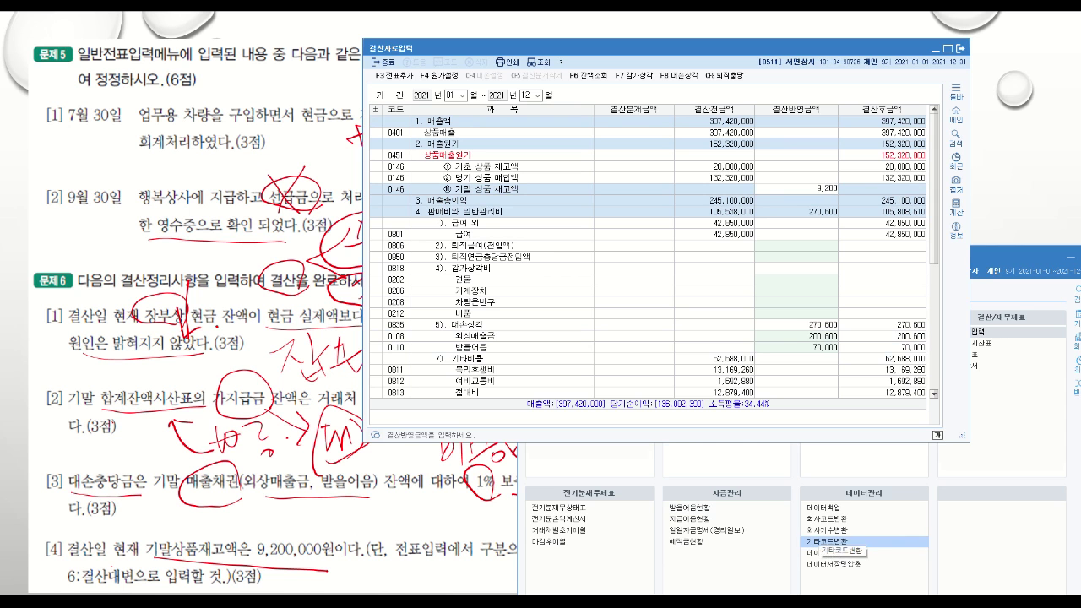
{"action": "key", "text": "Return"}
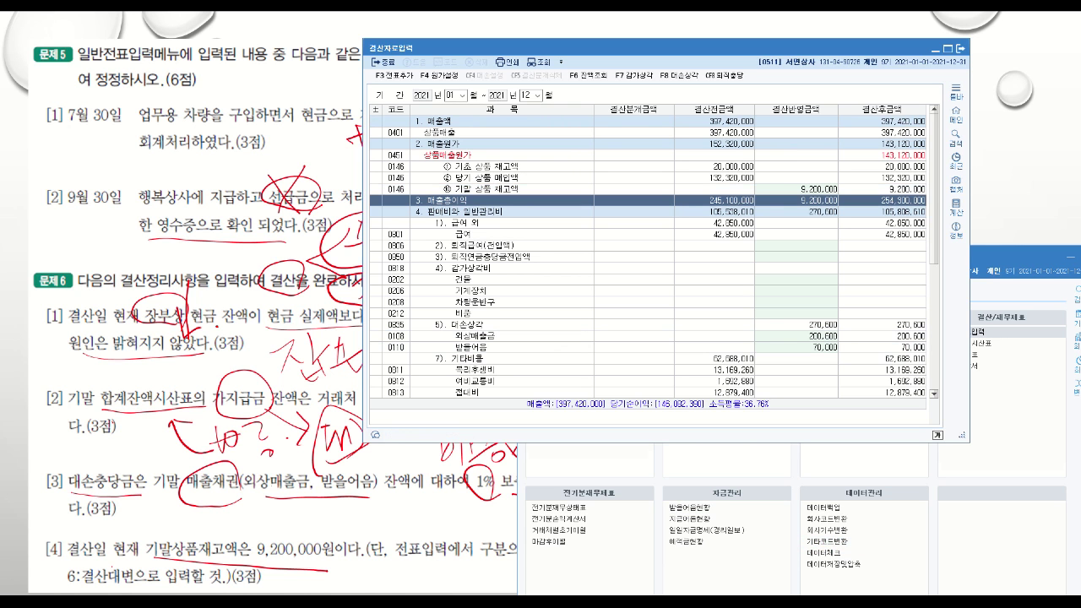
Check the inventory and bad-debt adjustment amounts, add the closing entries to the general journal (일반전표), and close 결산자료입력.
{"action": "left_click", "coordinate": [779, 190]}
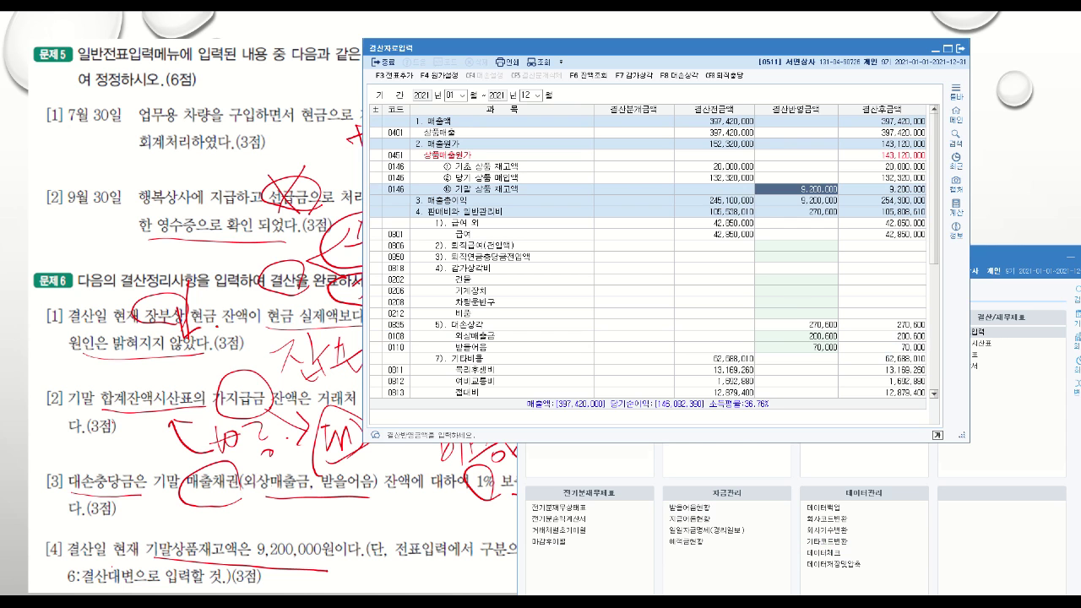
{"action": "left_click", "coordinate": [792, 335]}
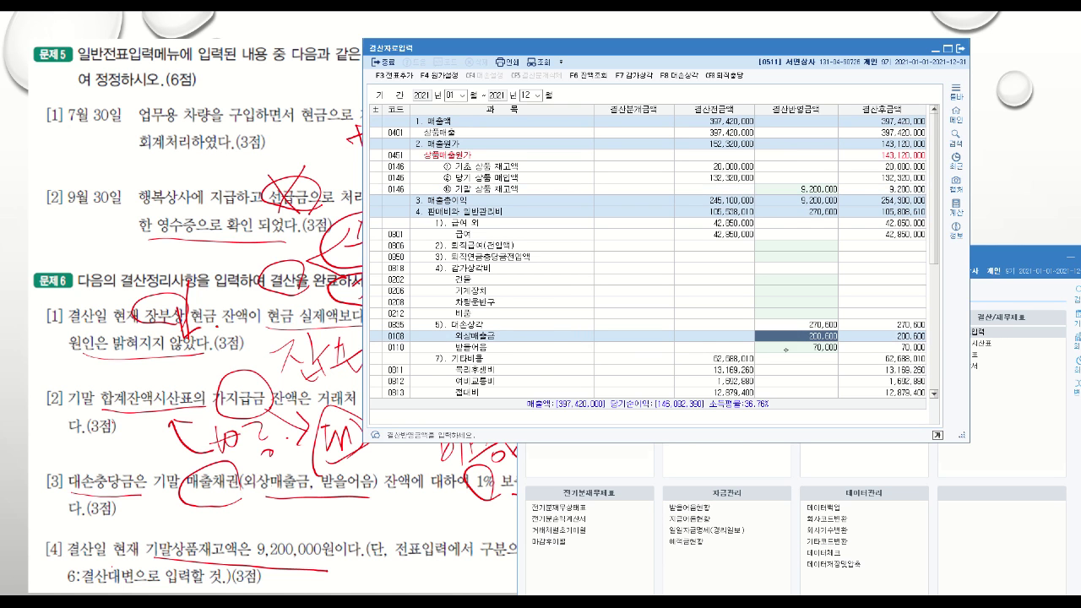
{"action": "left_click", "coordinate": [785, 348]}
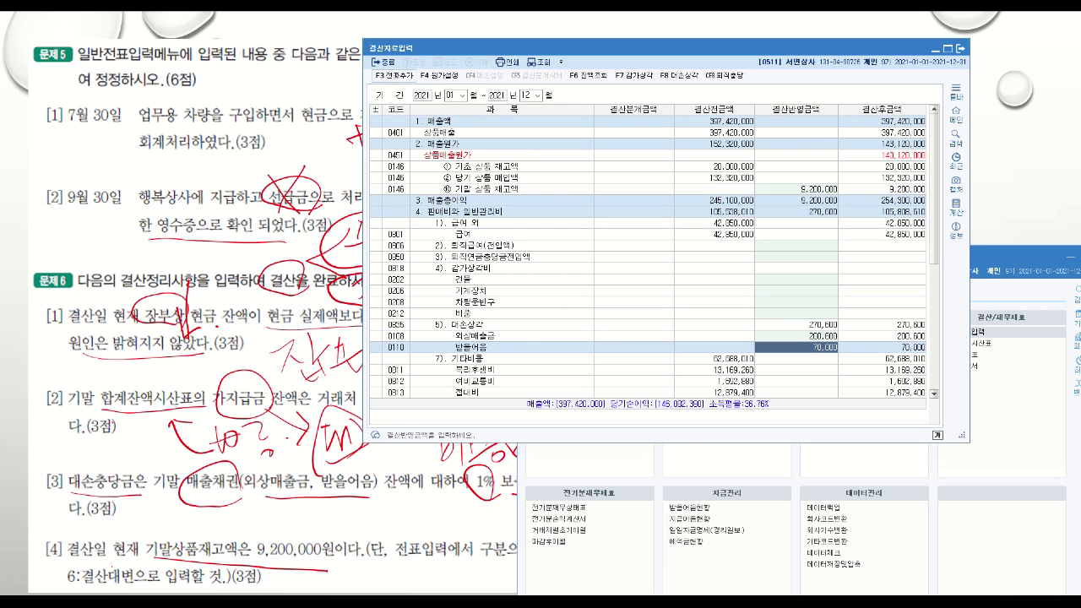
{"action": "left_click", "coordinate": [396, 76]}
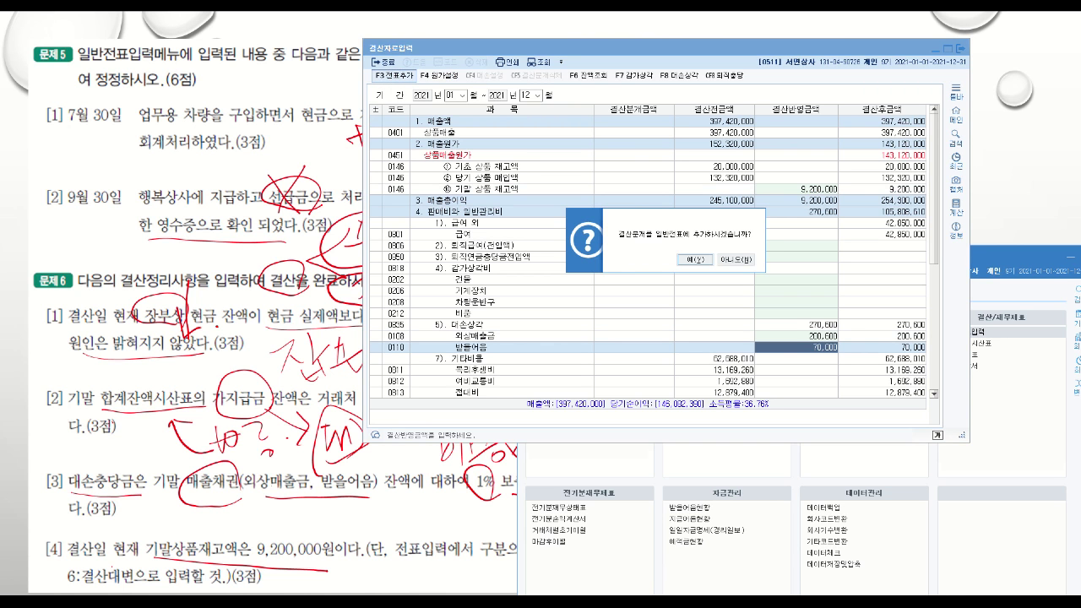
{"action": "left_click", "coordinate": [695, 259]}
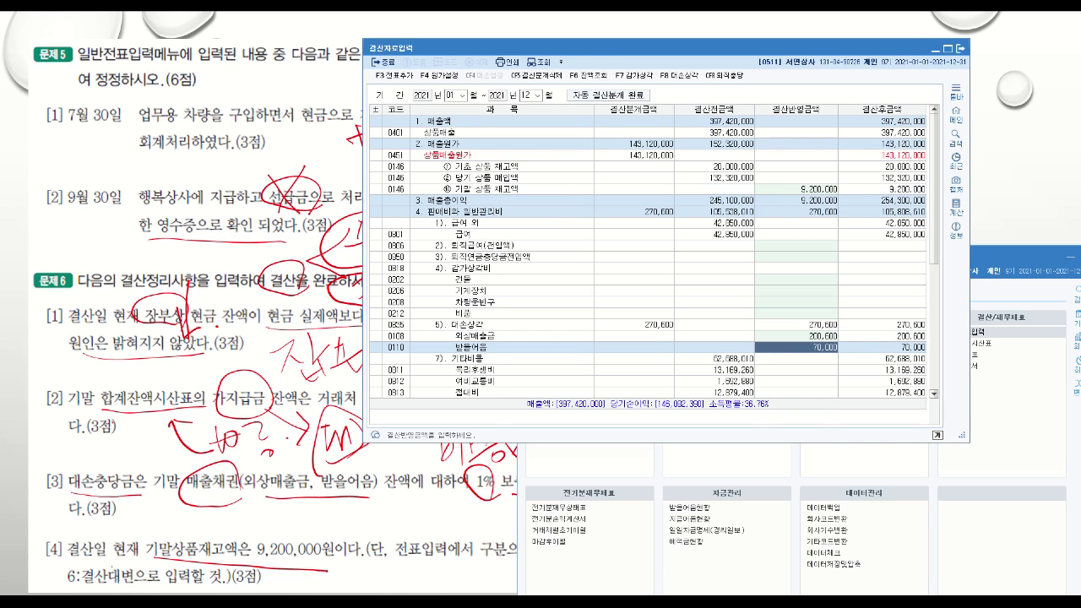
{"action": "left_click", "coordinate": [961, 49]}
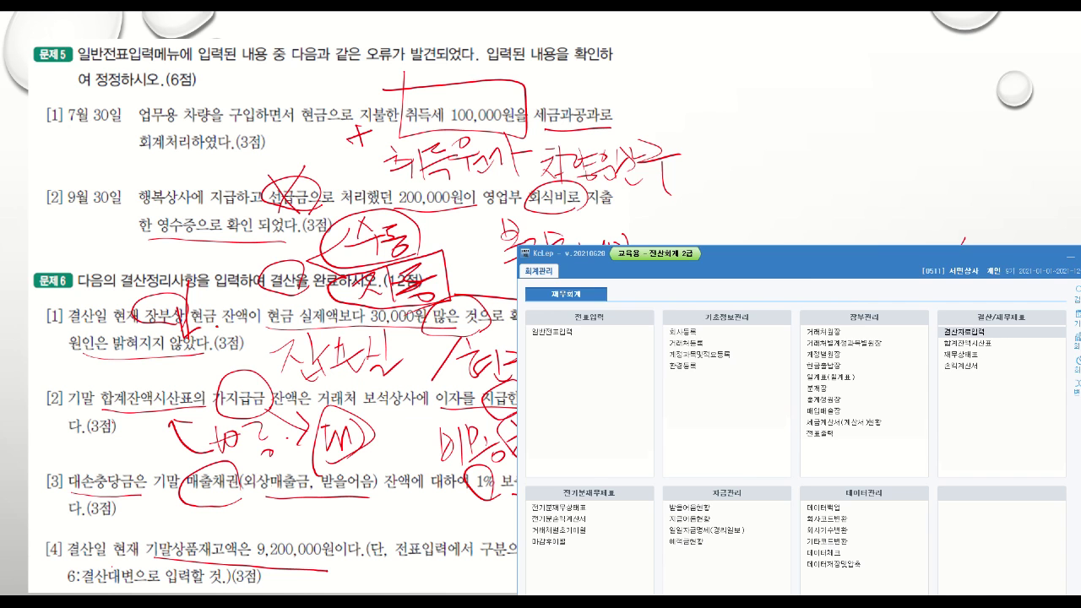
Switch to the PowerPoint slide show, advance to the 문제 7 slide, and mark 4월~6월 and 판매비와관리비 in question 1 with the pen.
{"action": "left_click", "coordinate": [421, 530]}
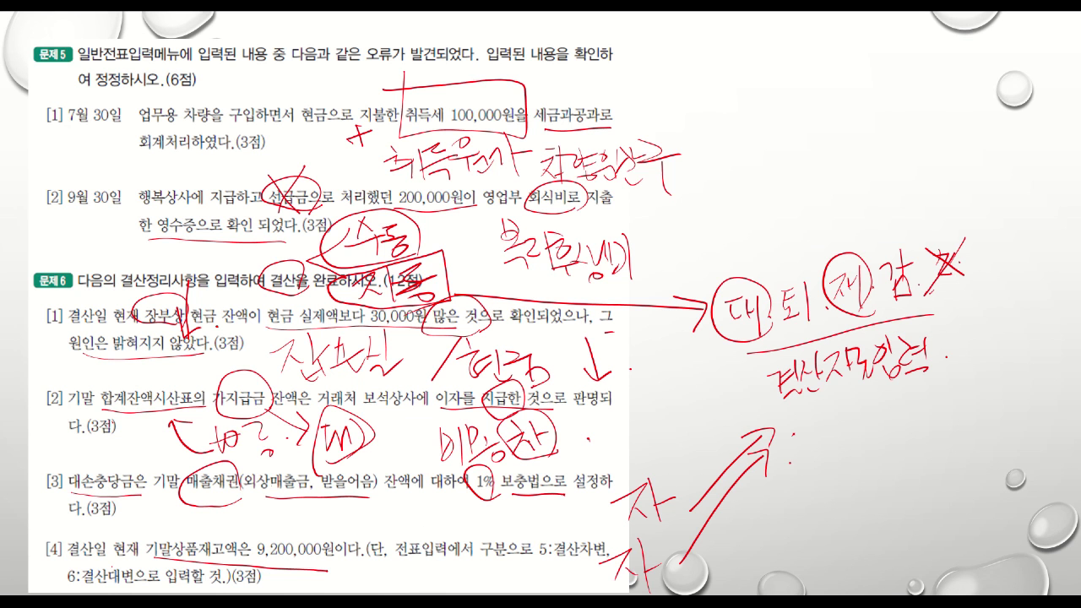
{"action": "key", "text": "Right"}
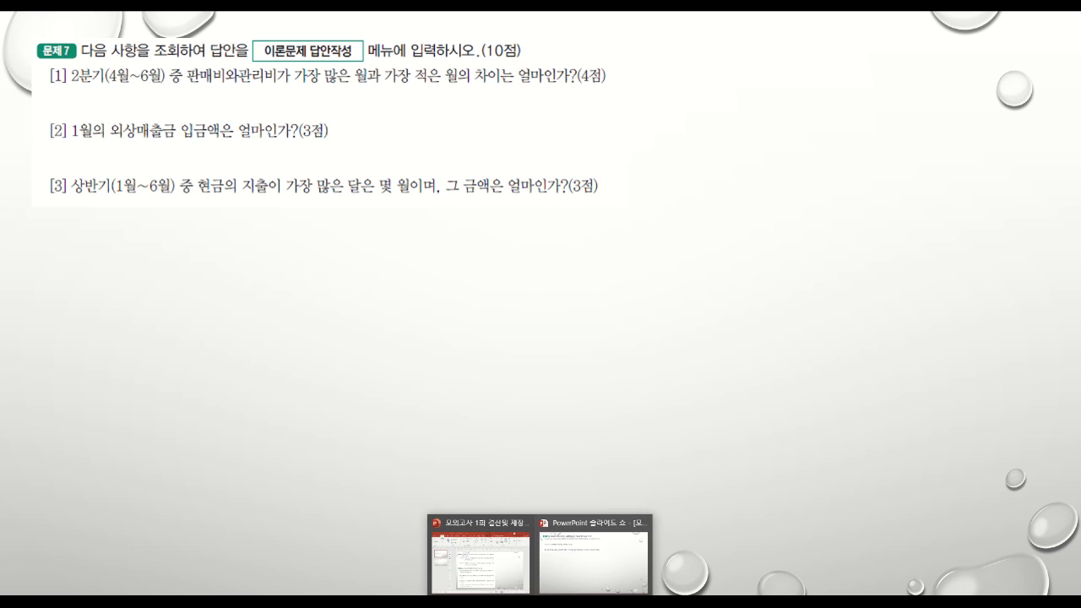
{"action": "left_click", "coordinate": [569, 602]}
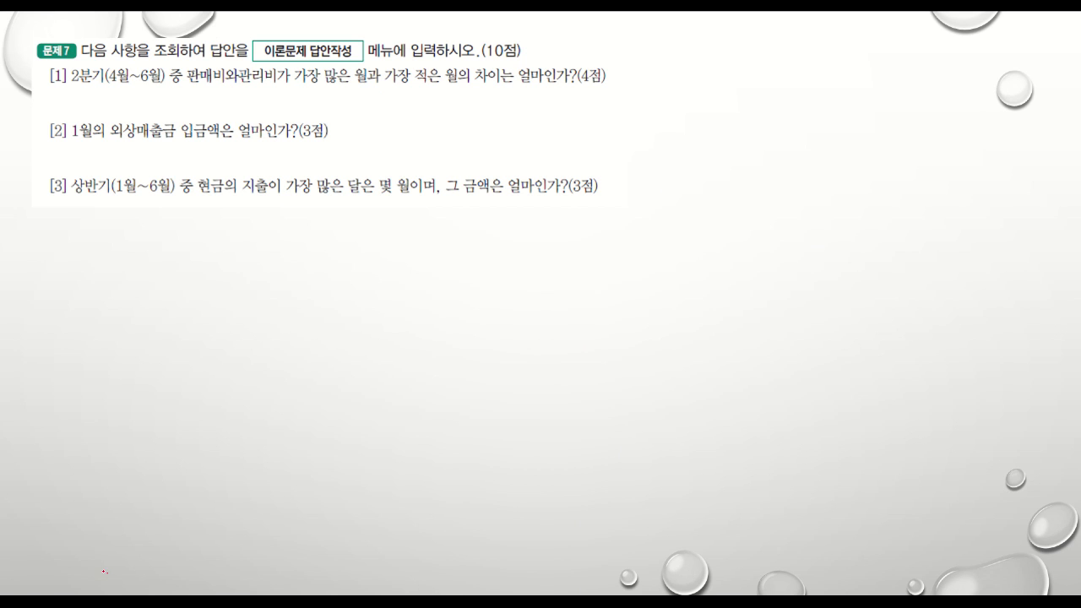
{"action": "left_click_drag", "start_coordinate": [191, 81], "coordinate": [281, 82]}
{"action": "mouse_move", "coordinate": [108, 57]}
{"action": "left_mouse_down"}
{"action": "mouse_move", "coordinate": [105, 77]}
{"action": "mouse_move", "coordinate": [169, 91]}
{"action": "mouse_move", "coordinate": [89, 60]}
{"action": "left_mouse_up"}
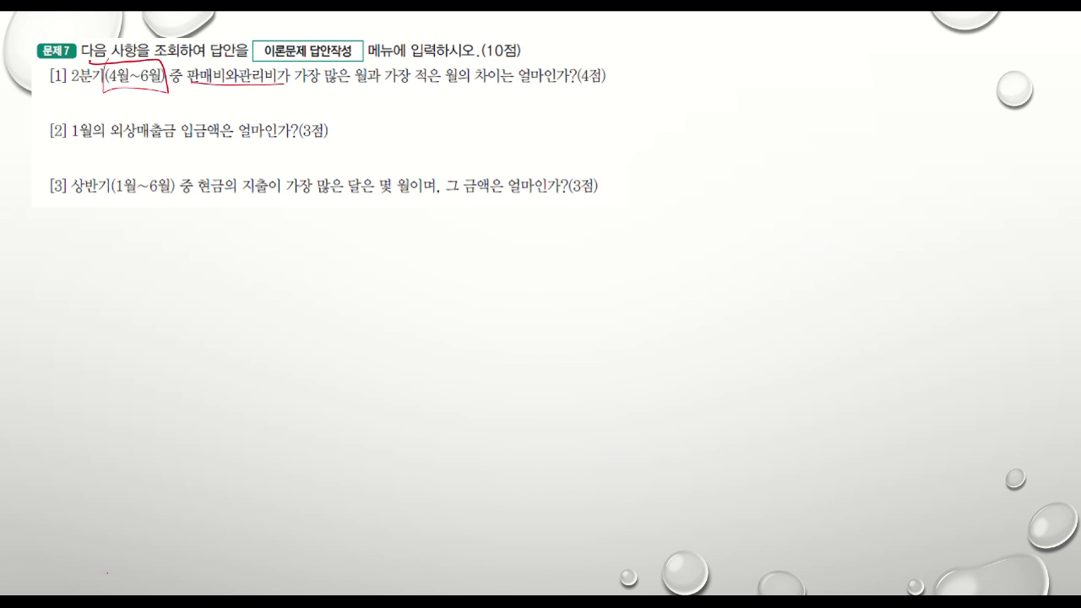
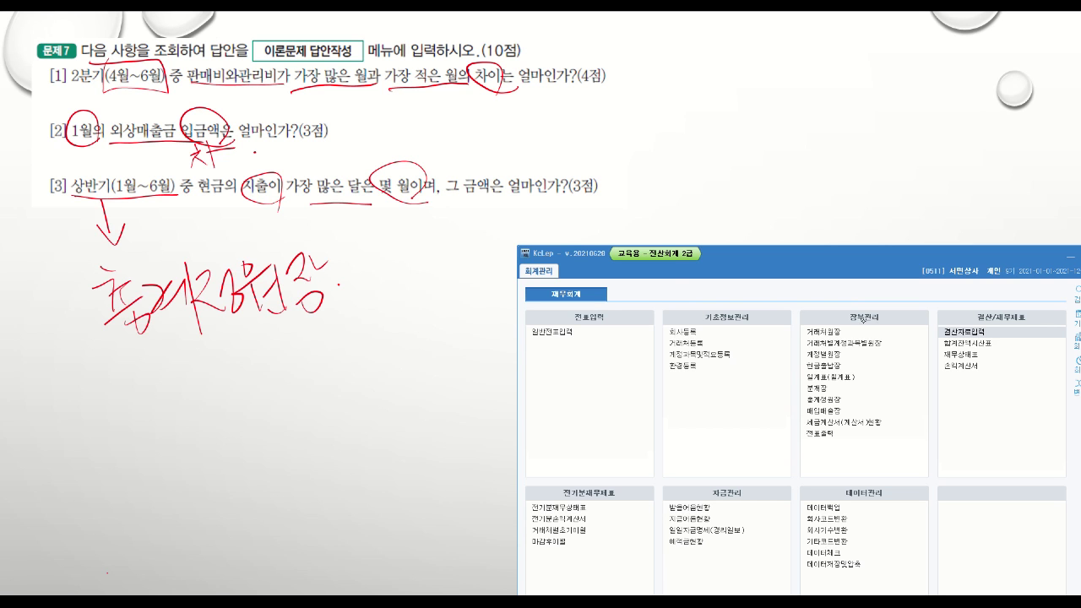
Open 일계표(월계표) from 장부관리 in KcLep, switch to the monthly 월계표, and move its window clear of the slide text.
{"action": "left_click", "coordinate": [853, 377]}
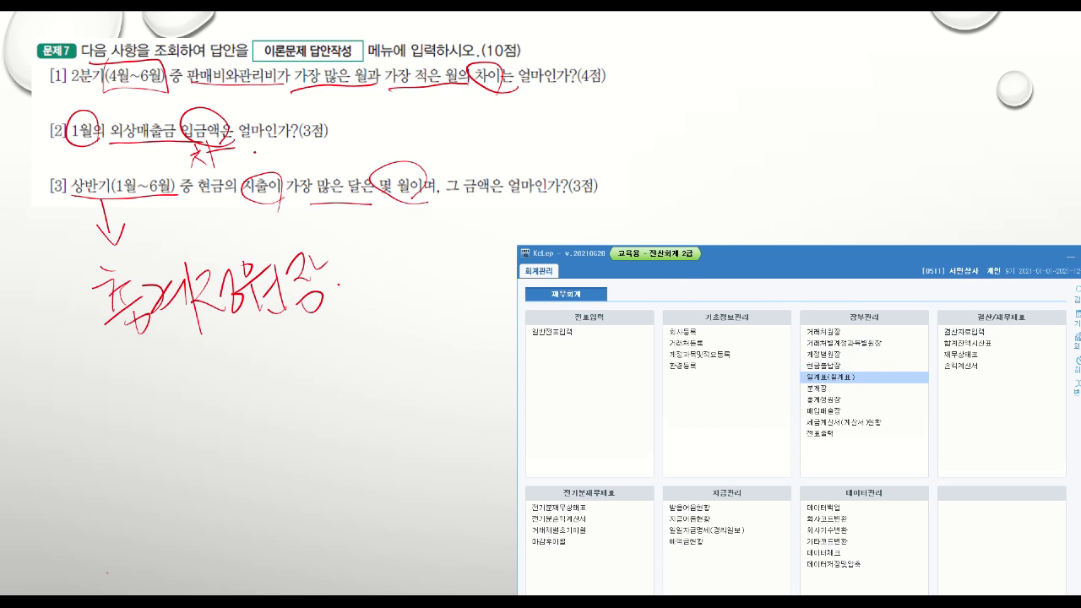
{"action": "left_click", "coordinate": [132, 139]}
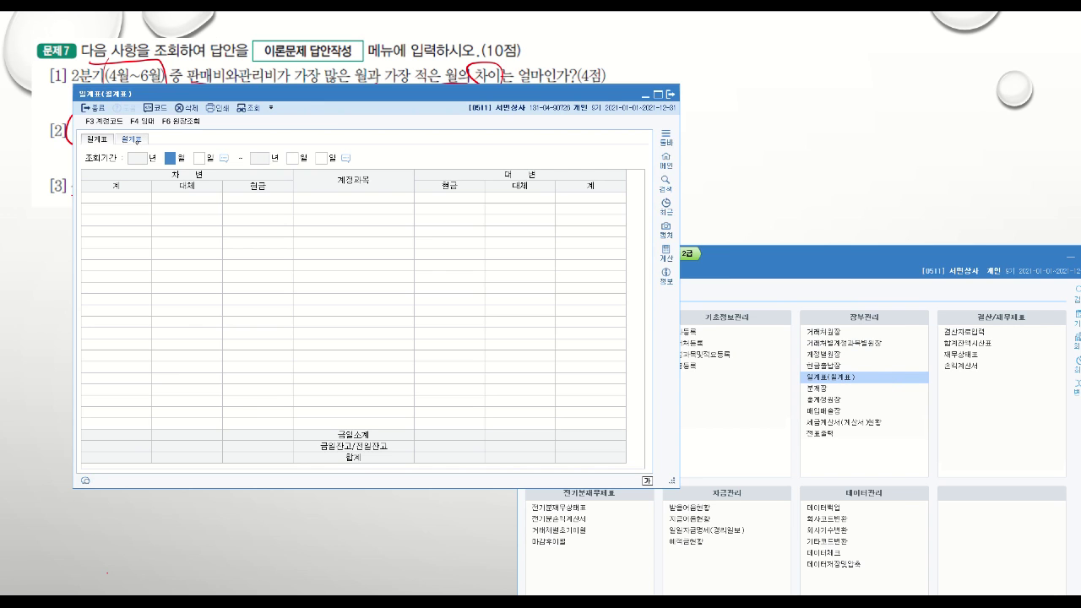
{"action": "left_click_drag", "start_coordinate": [361, 92], "coordinate": [677, 131]}
Query the 월계표 for April 2021 only and check the debit total of 판매비및일반관리비.
{"action": "type", "text": "4"}
{"action": "key", "text": "Return"}
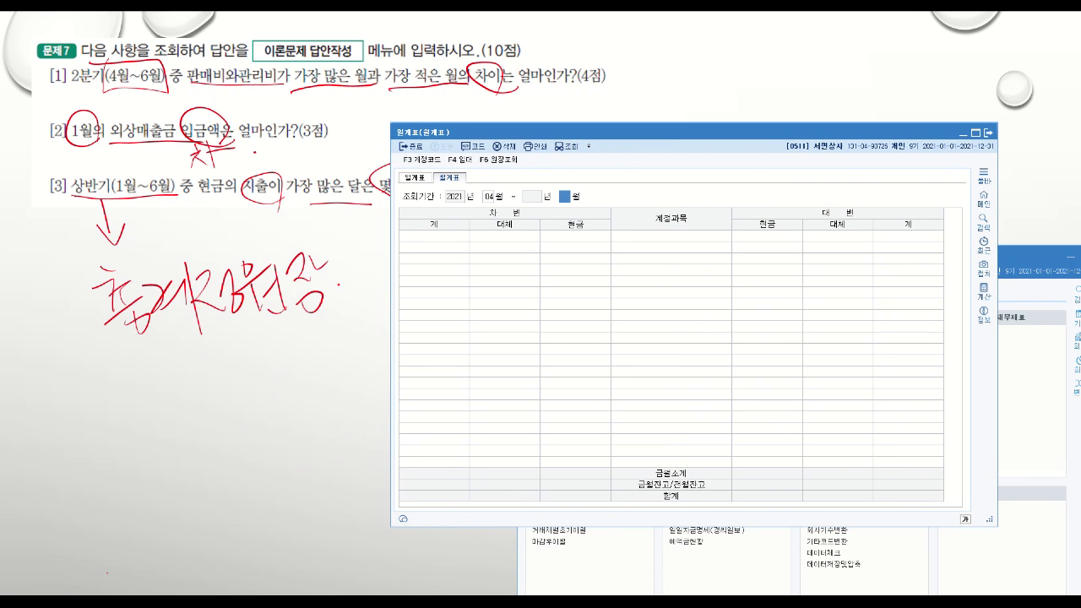
{"action": "type", "text": "6"}
{"action": "key", "text": "Return"}
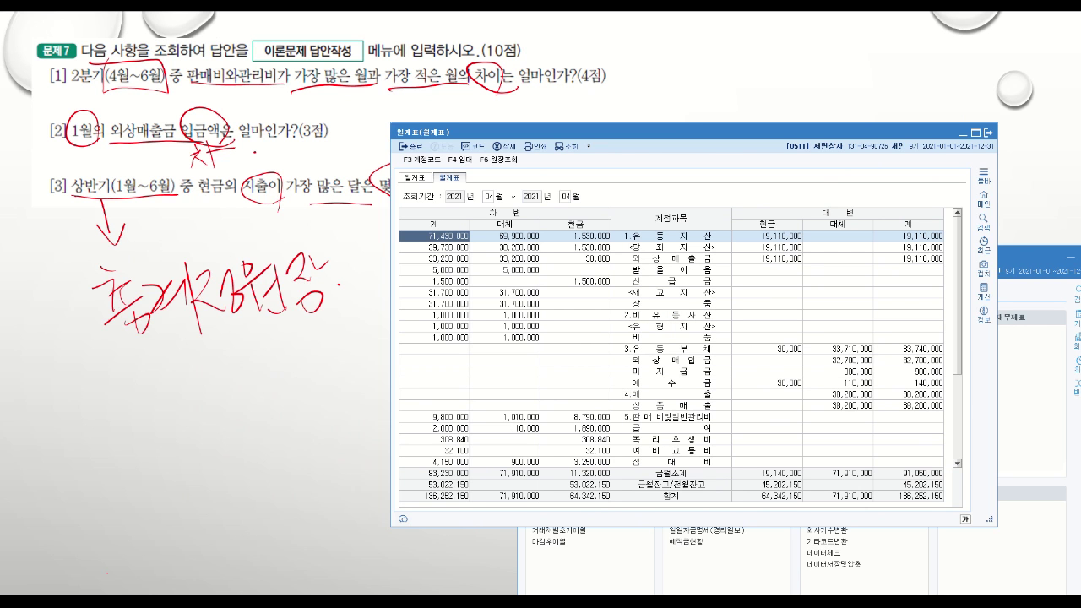
{"action": "left_click", "coordinate": [671, 416]}
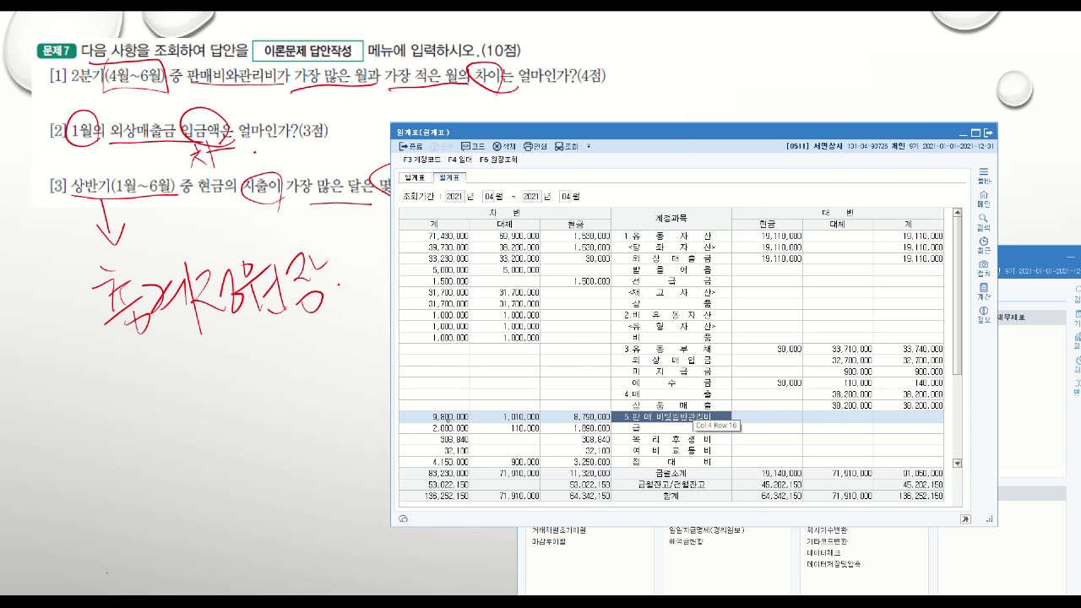
{"action": "left_click", "coordinate": [431, 416]}
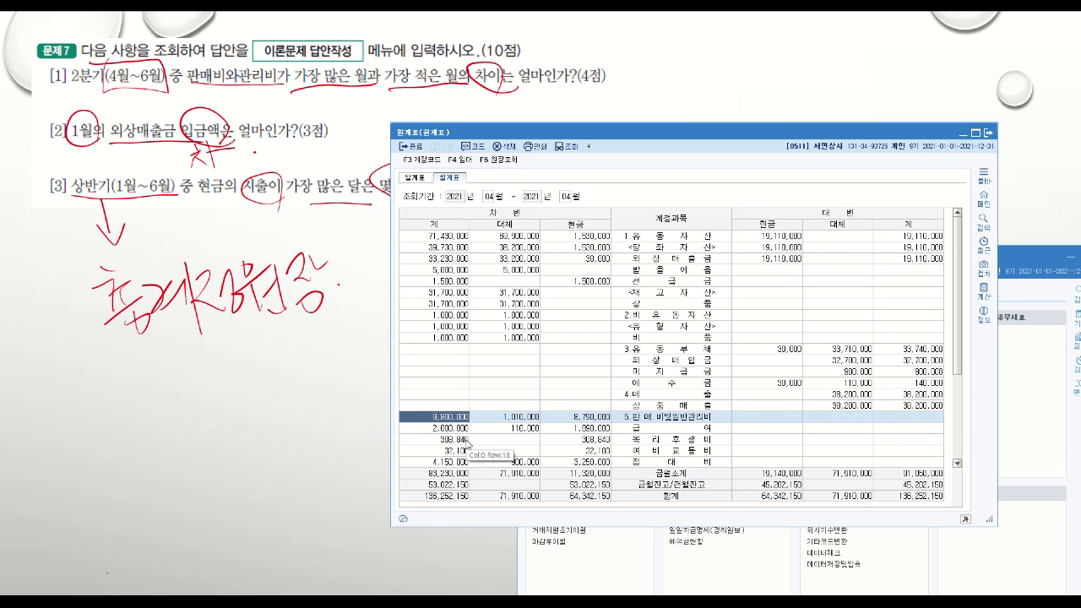
Query the 월계표 for May 2021 only and check the debit total of 판매비및일반관리비.
{"action": "left_click", "coordinate": [487, 200]}
{"action": "type", "text": "05"}
{"action": "key", "text": "Return"}
{"action": "type", "text": "05"}
{"action": "key", "text": "Return"}
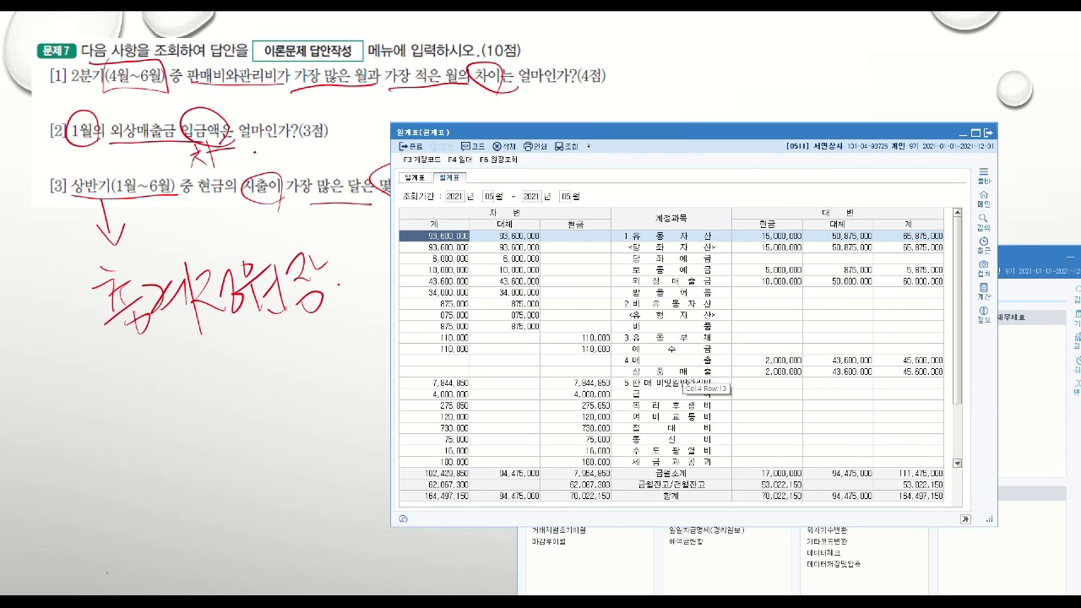
{"action": "left_click", "coordinate": [676, 383]}
{"action": "left_click", "coordinate": [433, 383]}
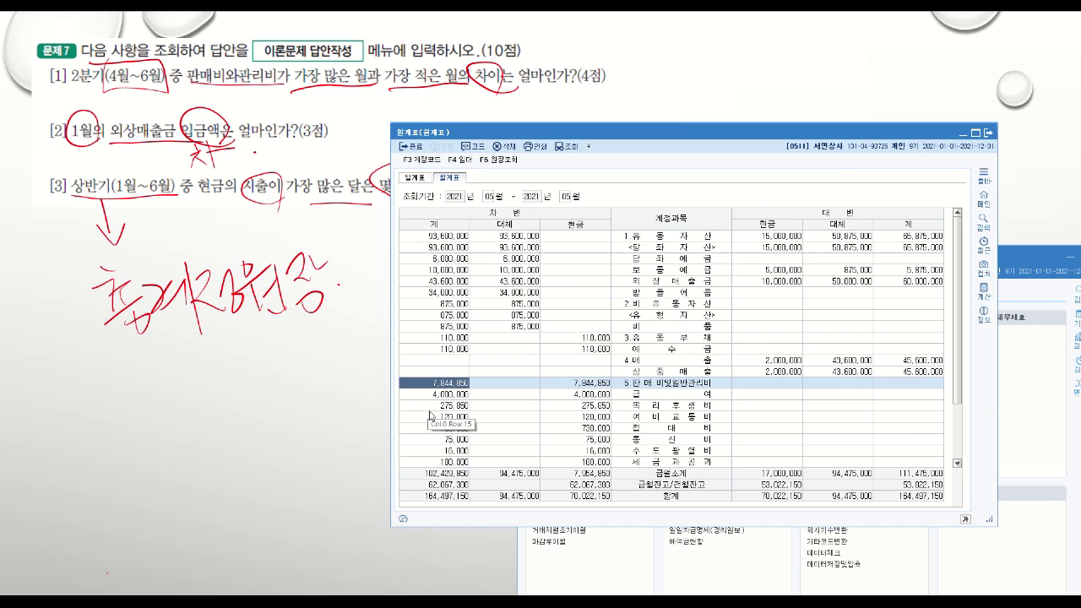
Query the 월계표 for June 2021 only and check the debit total of 판매비및일반관리비.
{"action": "left_click", "coordinate": [487, 196]}
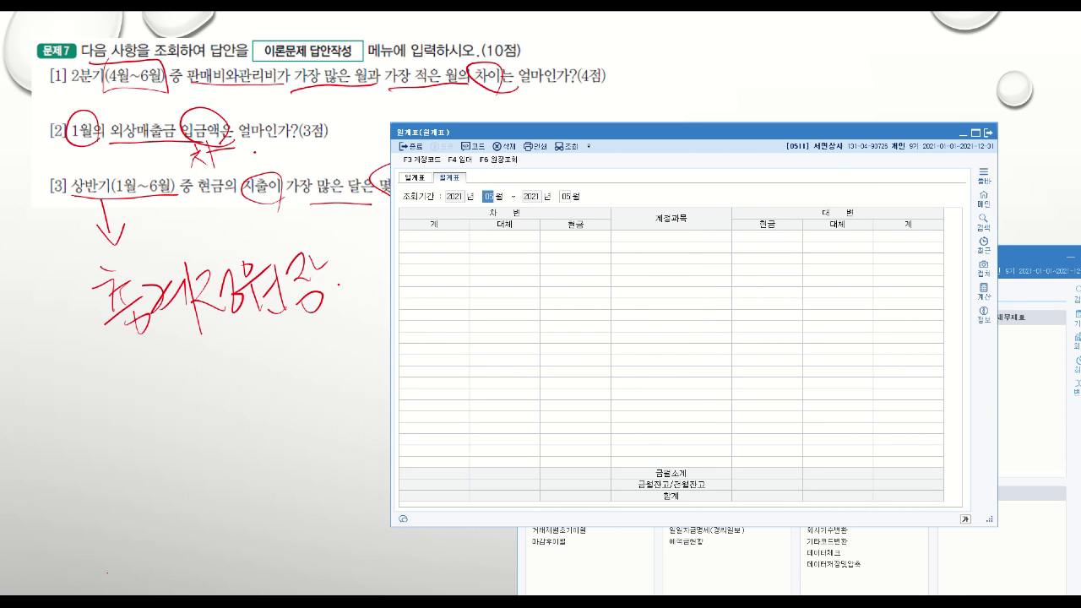
{"action": "key", "text": "Return"}
{"action": "type", "text": "6"}
{"action": "key", "text": "Return"}
{"action": "left_click", "coordinate": [680, 382]}
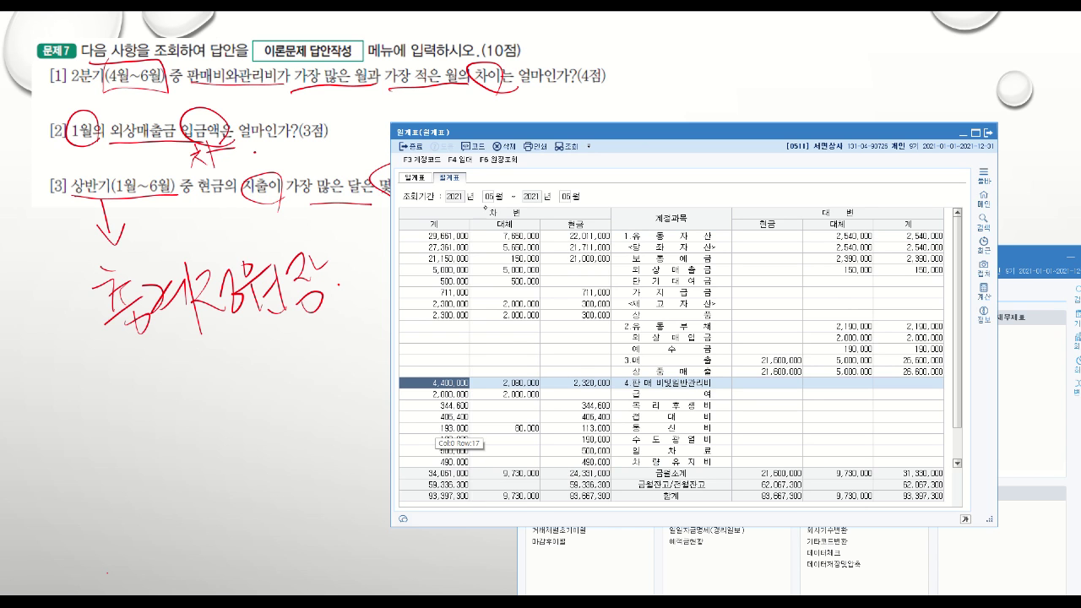
Query the 월계표 for April 2021 again and select the 판매비및일반관리비 row to read its total.
{"action": "left_click", "coordinate": [488, 196]}
{"action": "type", "text": "04"}
{"action": "key", "text": "Return"}
{"action": "type", "text": "4"}
{"action": "key", "text": "Return"}
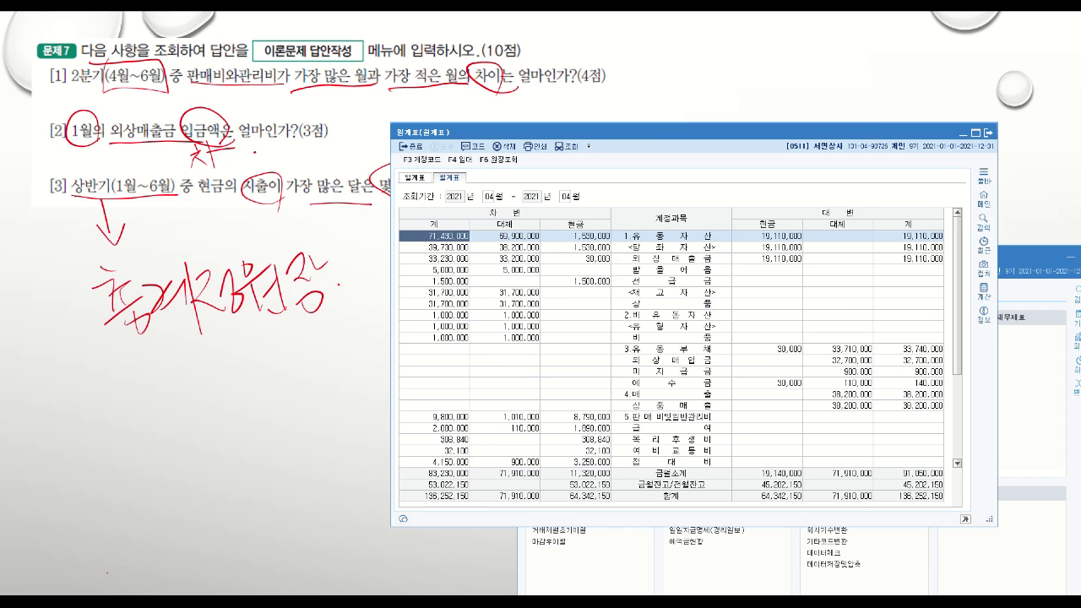
{"action": "left_click", "coordinate": [667, 417]}
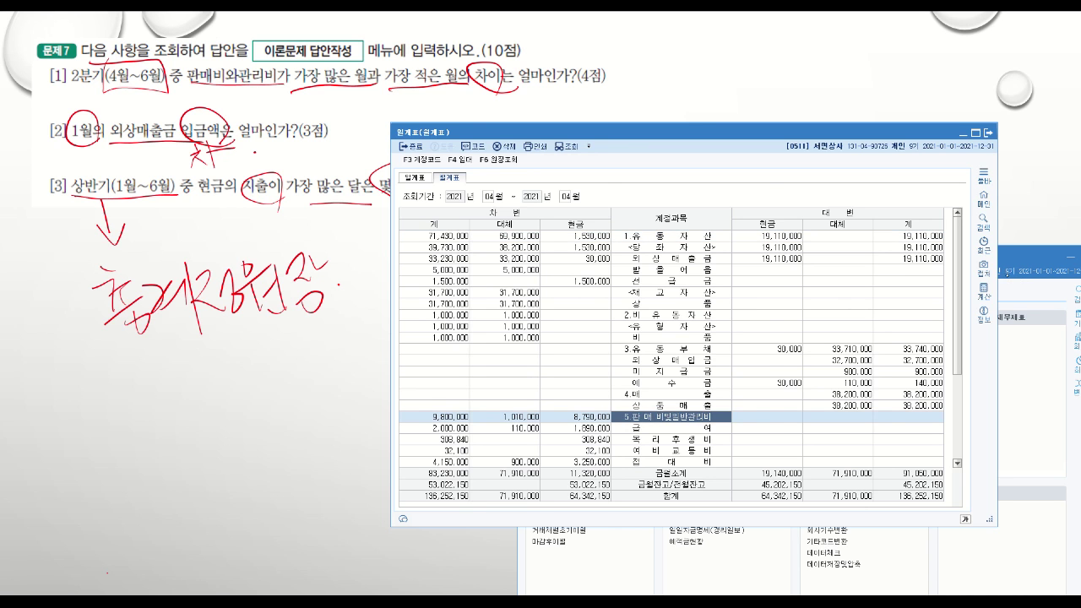
Open the built-in calculator beside the 월계표, enter 9,800,000 as the first amount, and set the second row's operator to minus.
{"action": "left_click", "coordinate": [983, 291]}
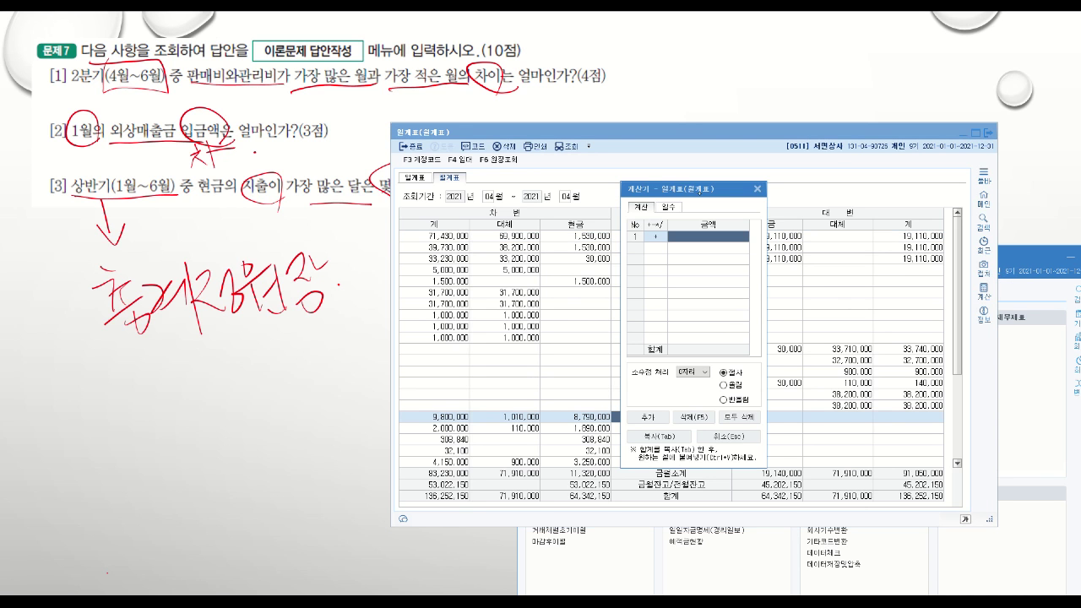
{"action": "left_click_drag", "start_coordinate": [682, 180], "coordinate": [221, 235]}
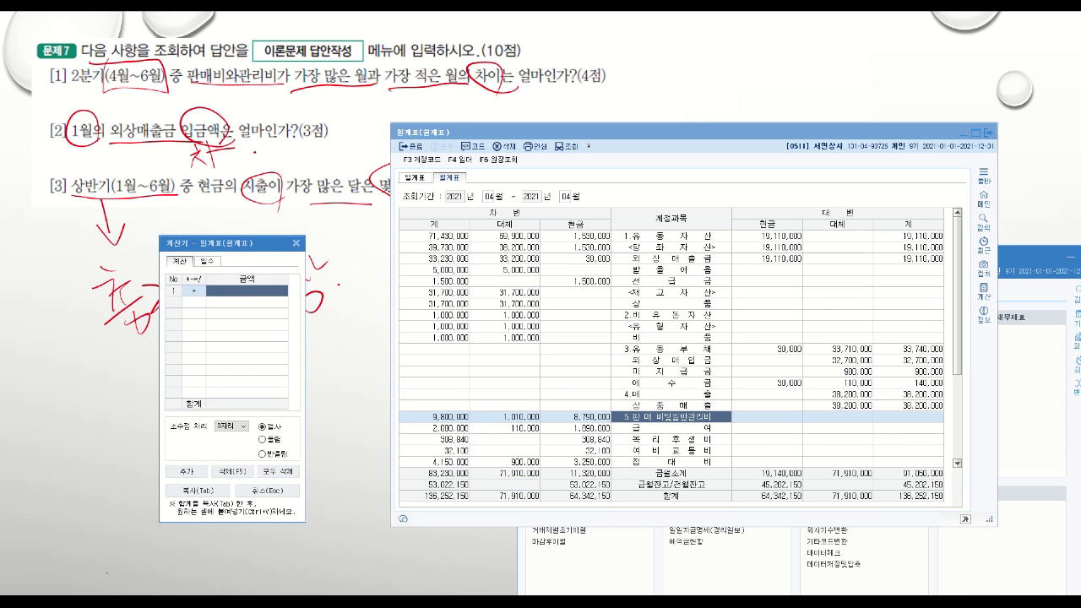
{"action": "type", "text": "9,800,000"}
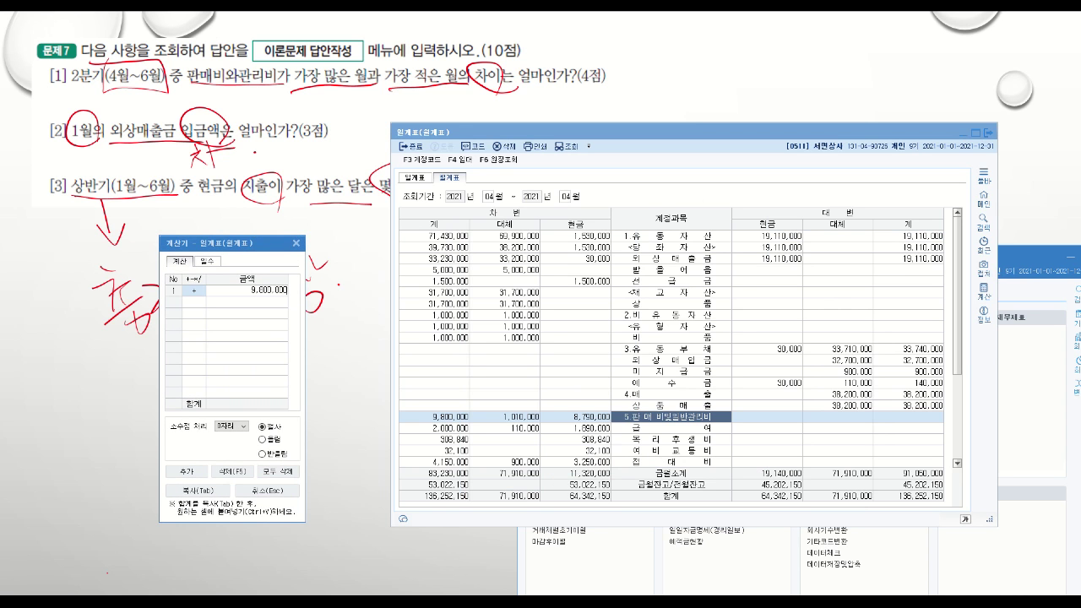
{"action": "key", "text": "Return"}
{"action": "left_click", "coordinate": [194, 299]}
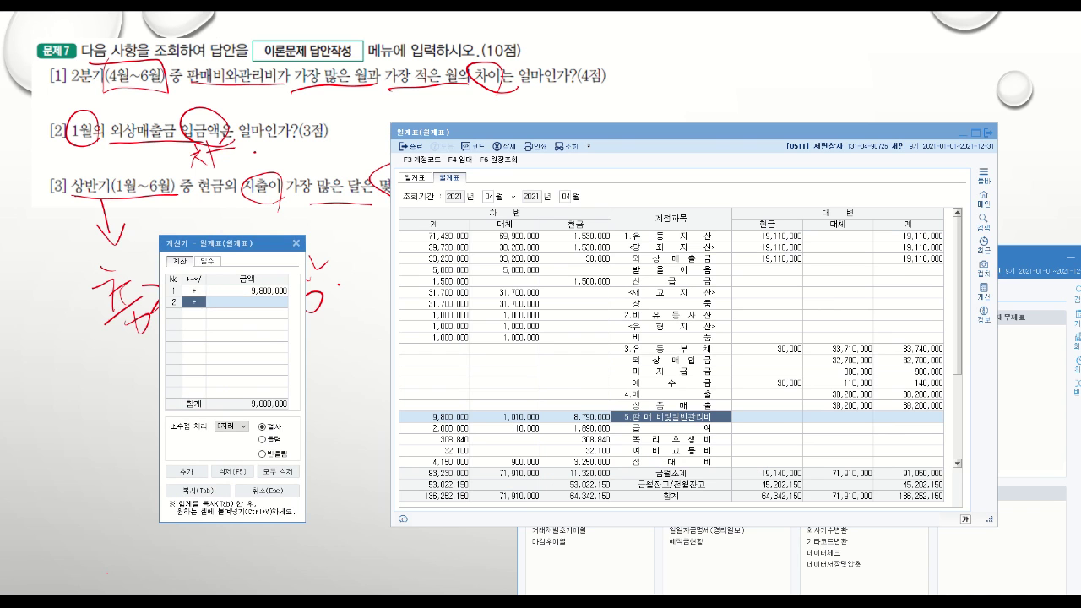
{"action": "key", "text": "minus"}
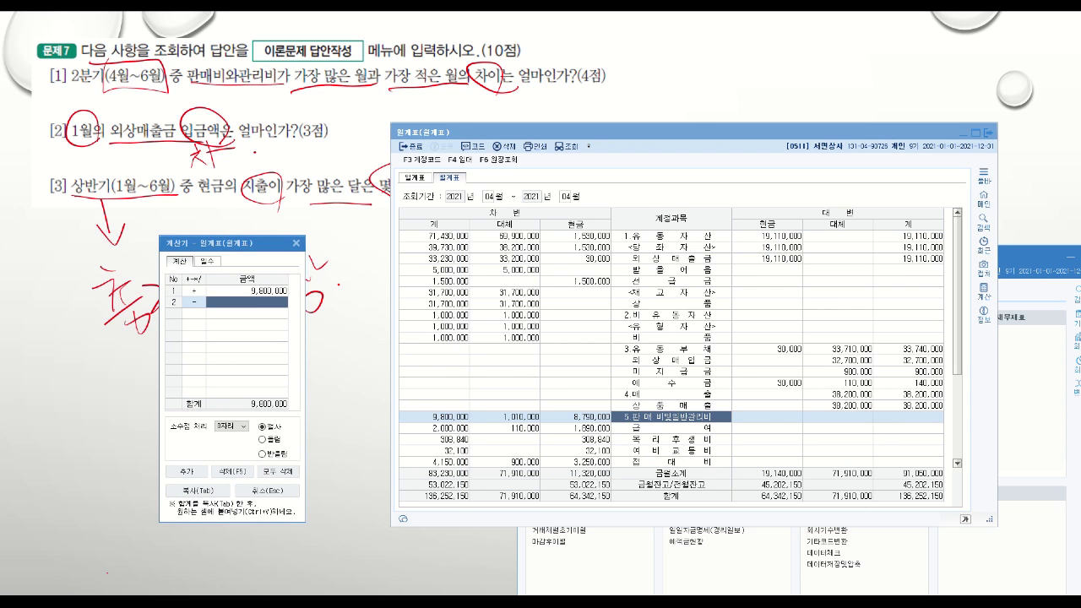
Query the 월계표 for June 2021 again, close the 급여 ledger opened on the way, and select the 판매비및일반관리비 row.
{"action": "left_click", "coordinate": [489, 197]}
{"action": "type", "text": "5"}
{"action": "key", "text": "Return"}
{"action": "type", "text": "5"}
{"action": "key", "text": "Return"}
{"action": "left_click", "coordinate": [684, 393]}
{"action": "double_click", "coordinate": [683, 393]}
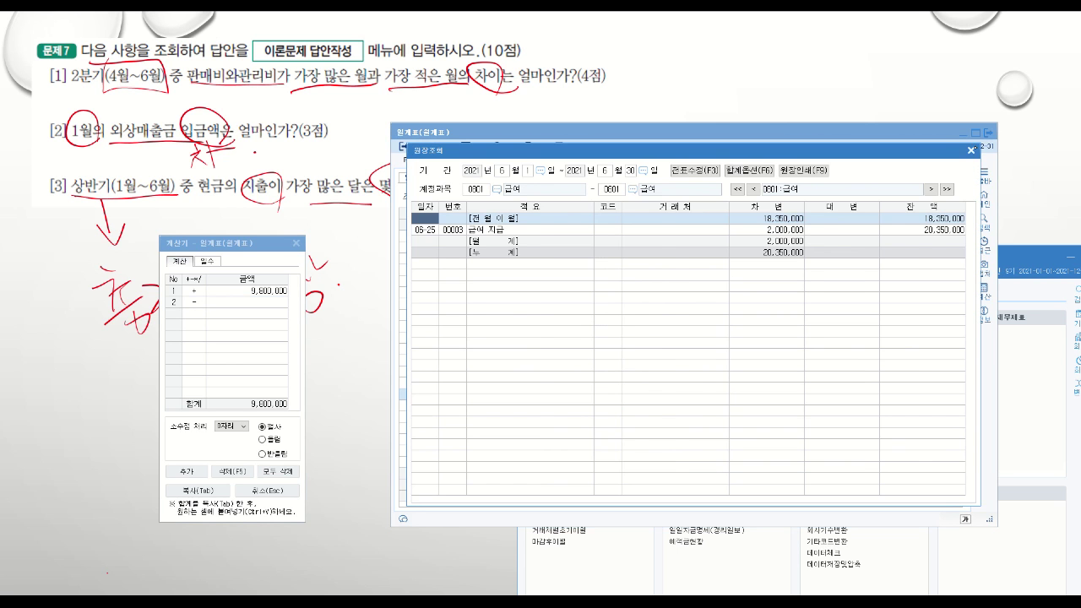
{"action": "left_click", "coordinate": [970, 150]}
{"action": "left_click", "coordinate": [675, 382]}
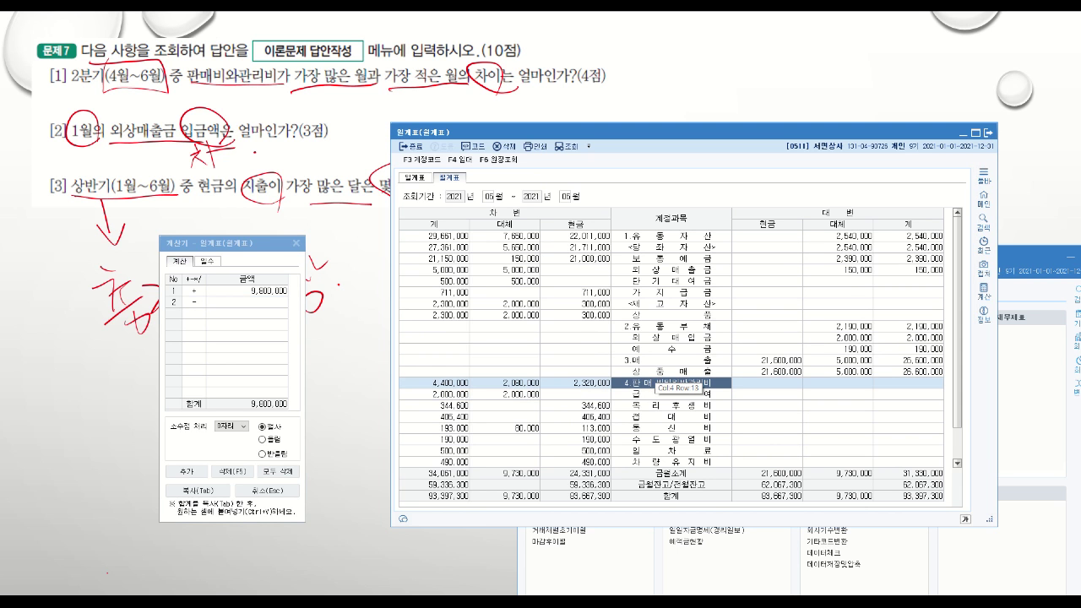
Enter 4,400,000 as the amount subtracted in the calculator's second row.
{"action": "left_click", "coordinate": [261, 302]}
{"action": "type", "text": "4"}
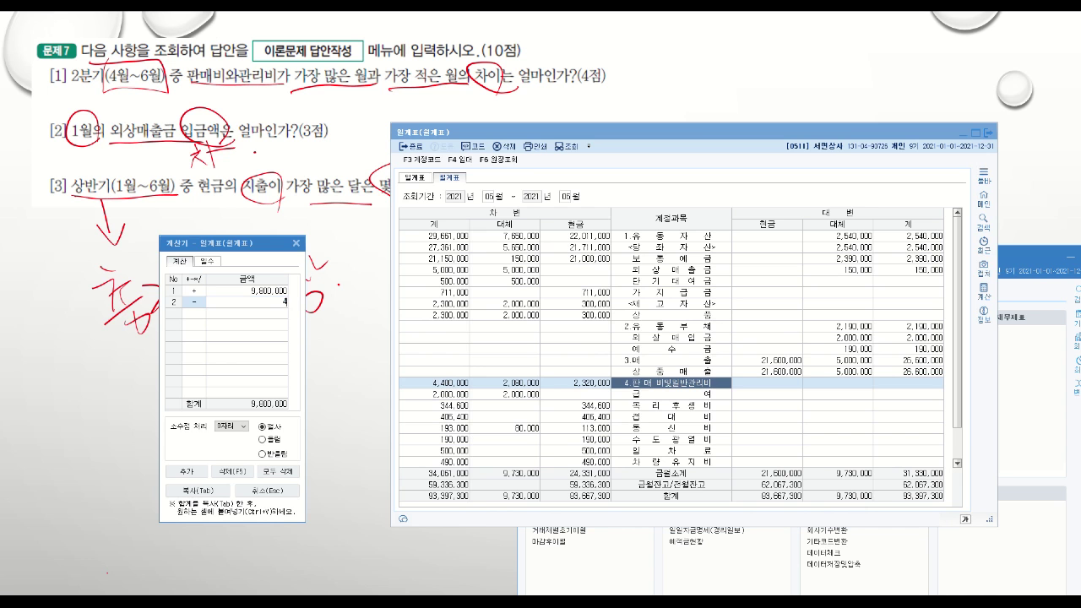
{"action": "type", "text": ",400,000"}
{"action": "key", "text": "Return"}
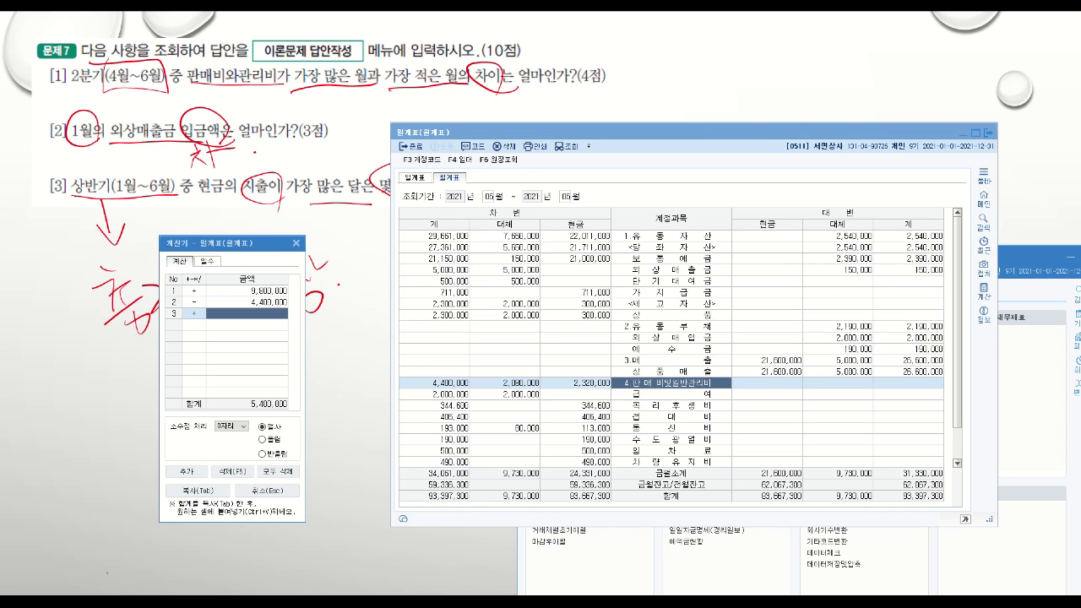
Switch to the slide and handwrite the difference 5,400,000 beside question 1 with the pen.
{"action": "left_click", "coordinate": [611, 53]}
{"action": "mouse_move", "coordinate": [620, 59]}
{"action": "left_mouse_down"}
{"action": "mouse_move", "coordinate": [618, 103]}
{"action": "mouse_move", "coordinate": [636, 71]}
{"action": "mouse_move", "coordinate": [683, 79]}
{"action": "mouse_move", "coordinate": [675, 89]}
{"action": "left_mouse_up"}
{"action": "left_click", "coordinate": [639, 94]}
{"action": "mouse_move", "coordinate": [690, 56]}
{"action": "left_mouse_down"}
{"action": "mouse_move", "coordinate": [706, 78]}
{"action": "mouse_move", "coordinate": [731, 71]}
{"action": "left_mouse_up"}
{"action": "mouse_move", "coordinate": [719, 55]}
{"action": "left_mouse_down"}
{"action": "mouse_move", "coordinate": [740, 67]}
{"action": "mouse_move", "coordinate": [775, 50]}
{"action": "mouse_move", "coordinate": [790, 61]}
{"action": "mouse_move", "coordinate": [794, 41]}
{"action": "left_mouse_up"}
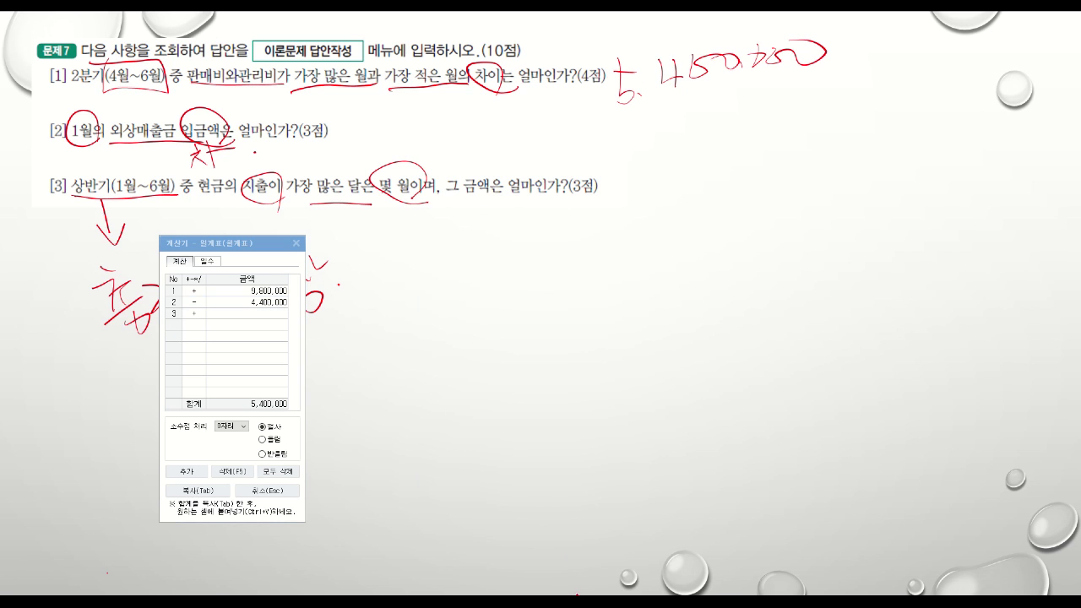
Switch back to KcLep, close the 월계표, and open 계정별원장, placing its window clear of question 2.
{"action": "left_click", "coordinate": [576, 601]}
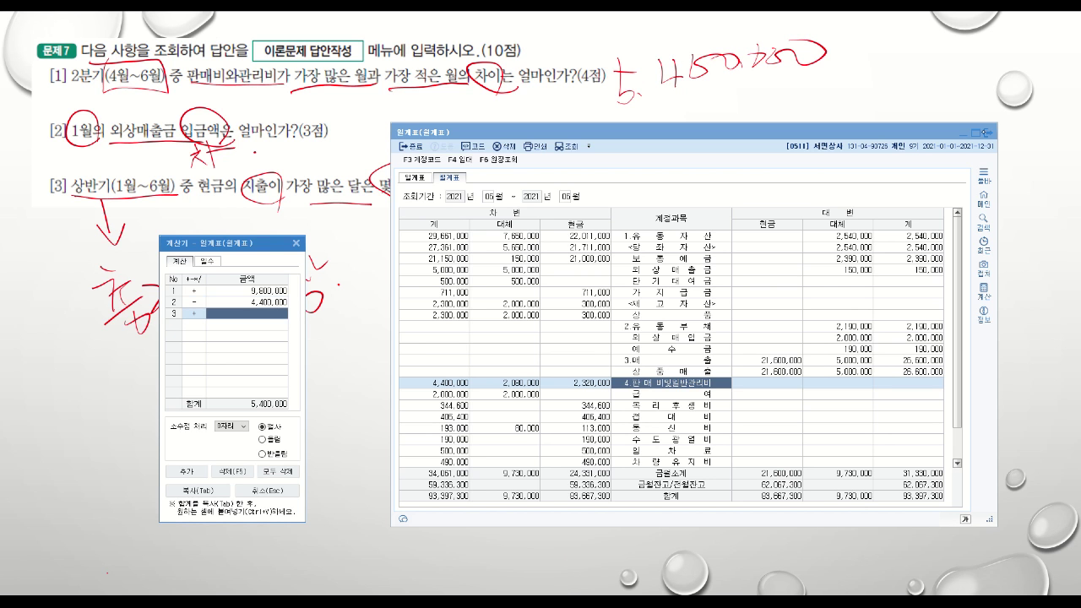
{"action": "left_click", "coordinate": [987, 132]}
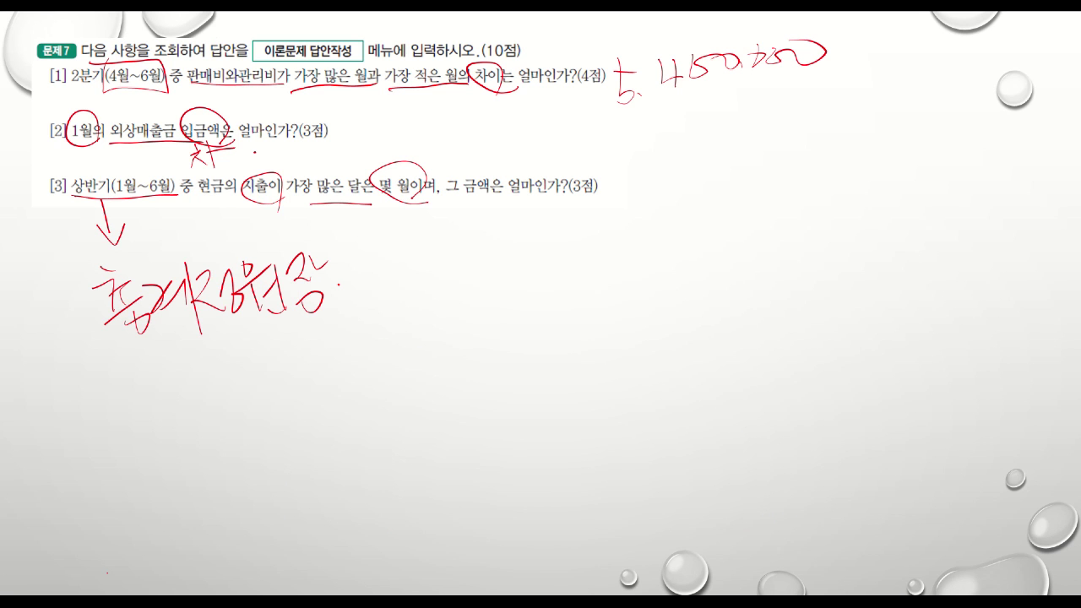
{"action": "left_click", "coordinate": [568, 553]}
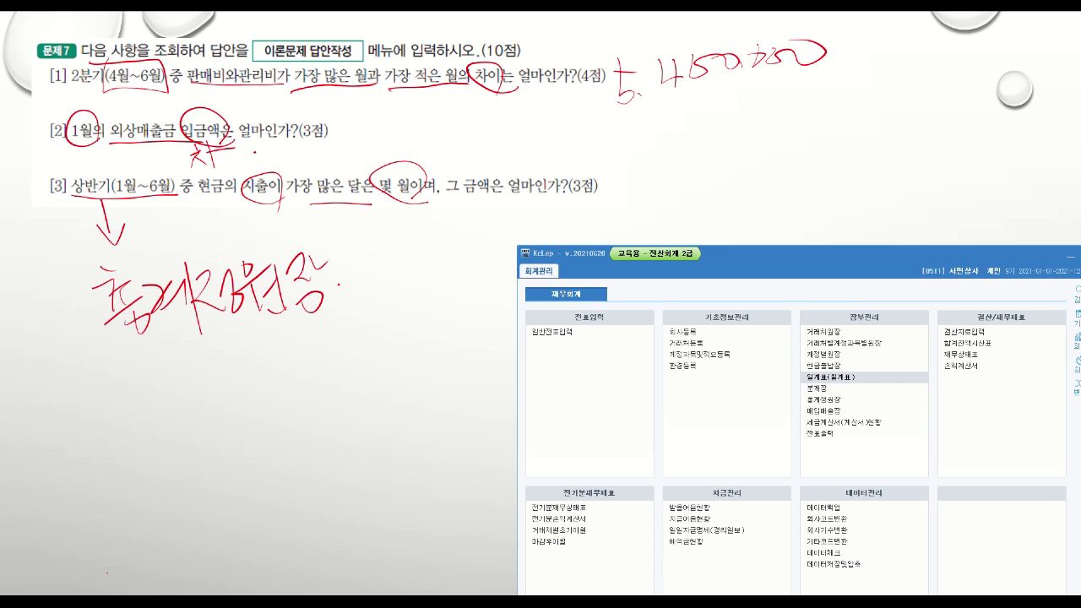
{"action": "left_click", "coordinate": [820, 354]}
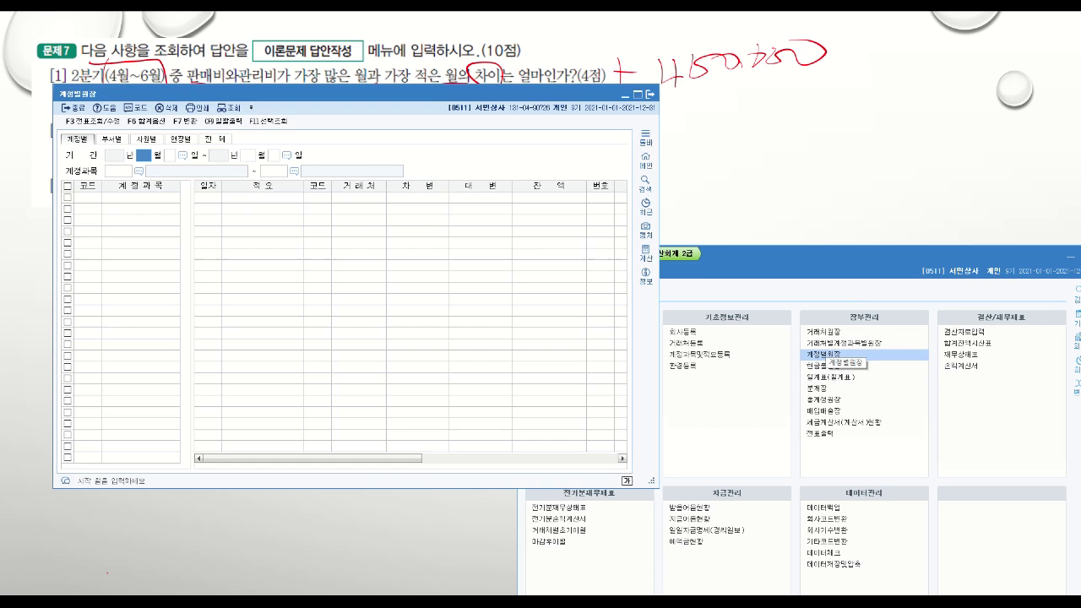
{"action": "left_click_drag", "start_coordinate": [525, 88], "coordinate": [790, 152]}
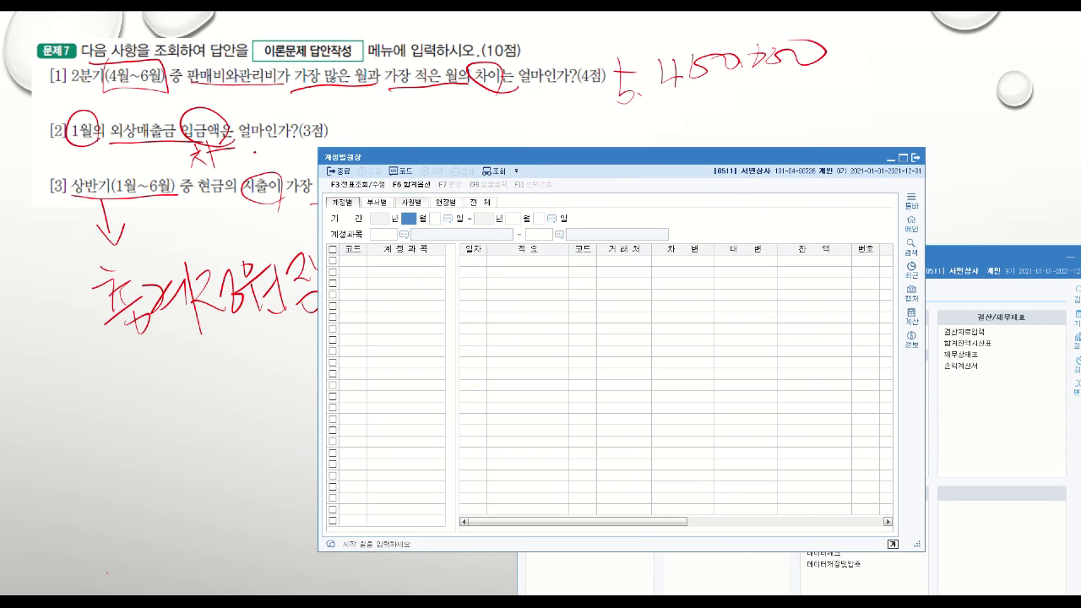
Query 계정별원장 for 외상매출금 (0108) over the period 2021-01-01 to 2021-01-31.
{"action": "type", "text": "1"}
{"action": "key", "text": "Return"}
{"action": "type", "text": "1"}
{"action": "key", "text": "Return"}
{"action": "type", "text": "1"}
{"action": "key", "text": "Return"}
{"action": "key", "text": "Return"}
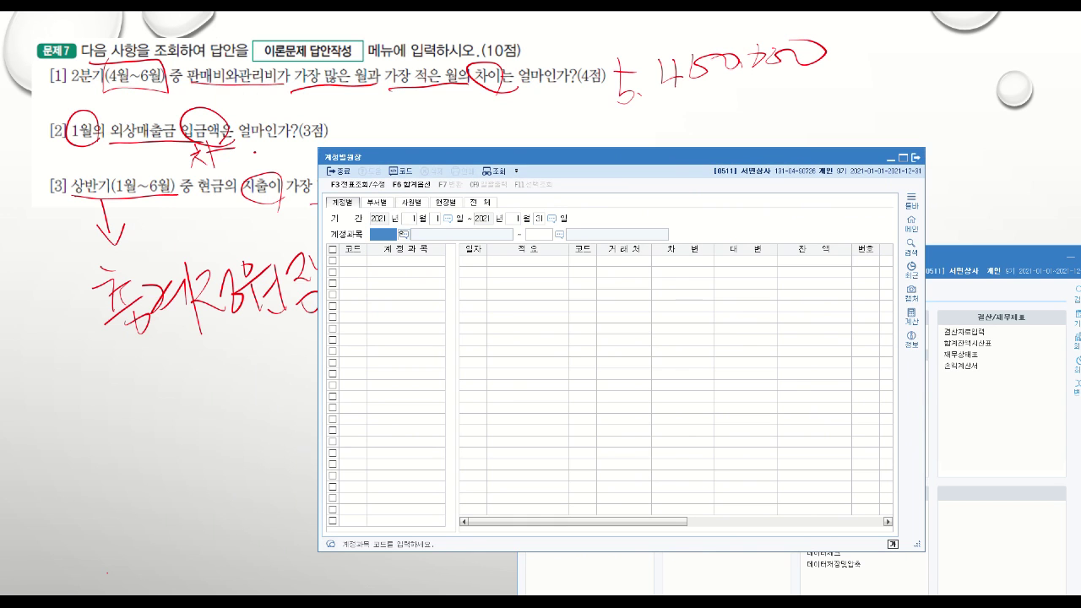
{"action": "type", "text": "전"}
{"action": "type", "text": "외상"}
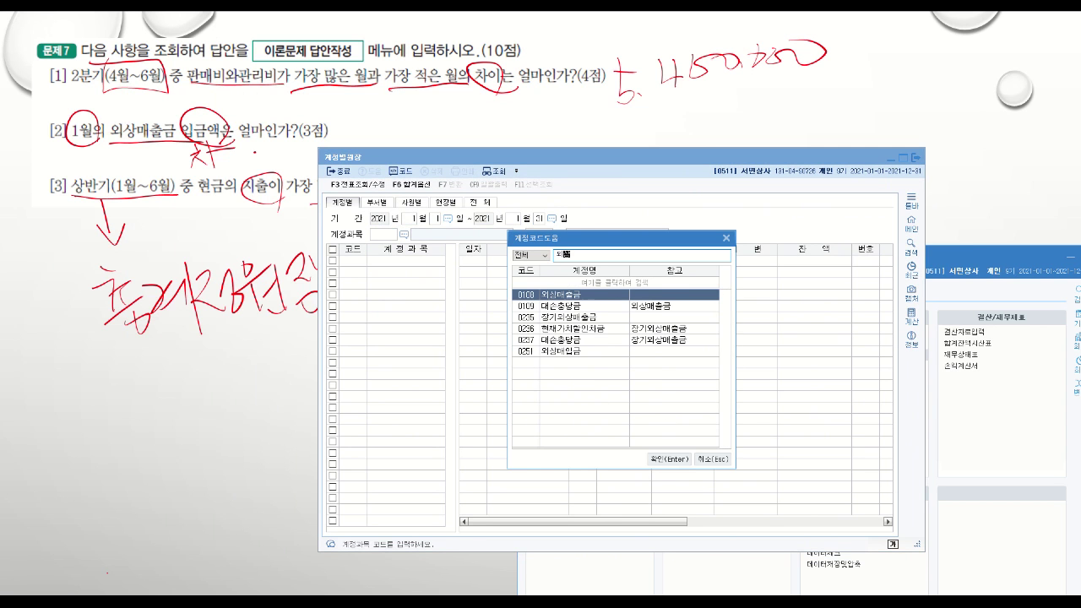
{"action": "key", "text": "Return"}
{"action": "key", "text": "Return"}
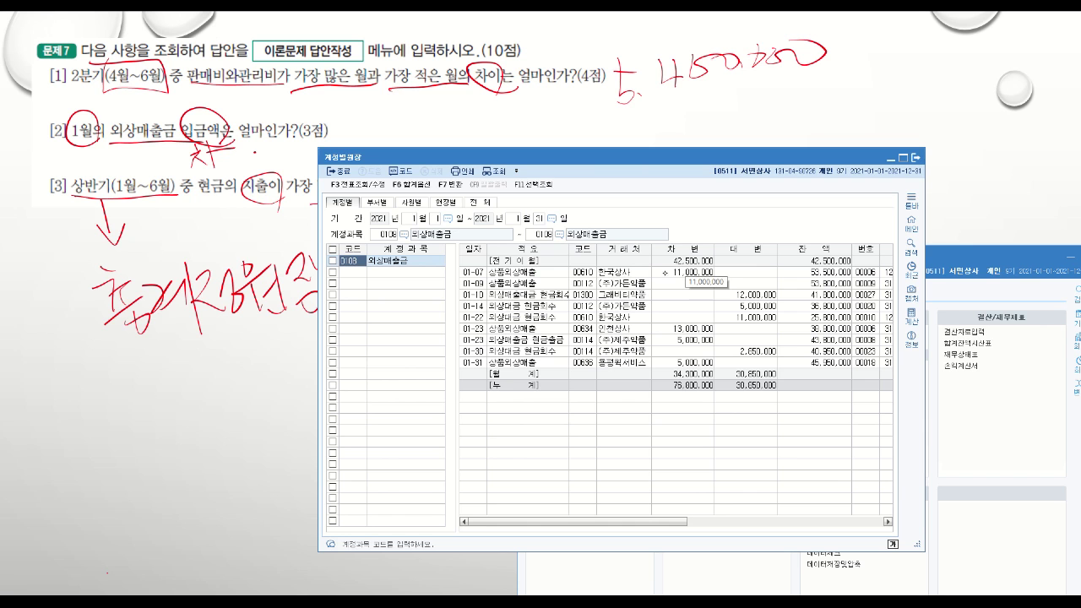
Widen the ledger's 적요 column, then on the slide cross out the handwritten 차 note under question 2 and write 대 beside it.
{"action": "left_click_drag", "start_coordinate": [570, 249], "coordinate": [590, 249]}
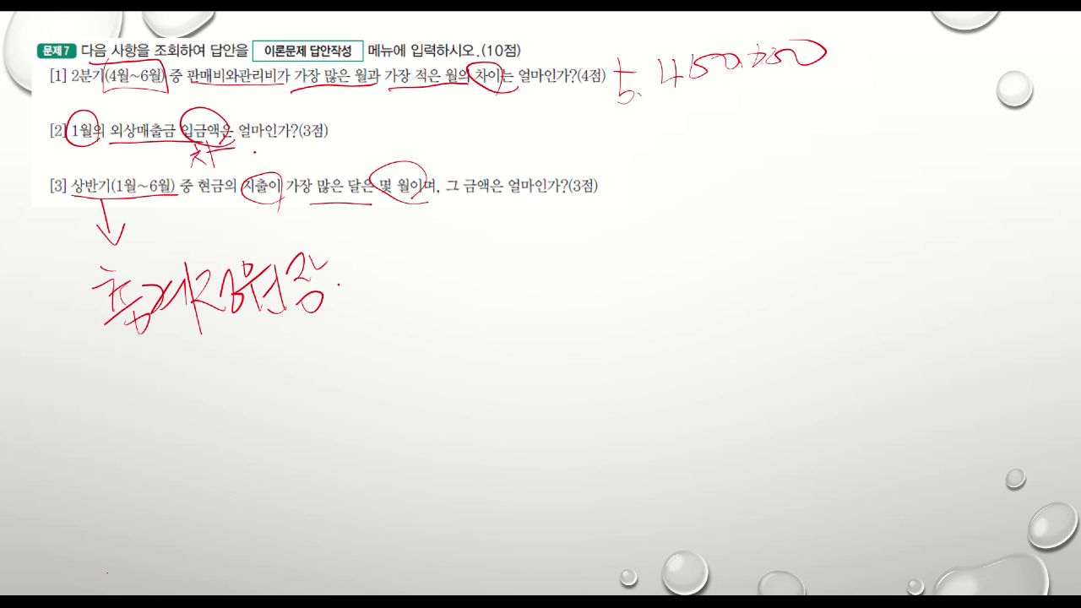
{"action": "left_click_drag", "start_coordinate": [195, 148], "coordinate": [221, 166]}
{"action": "mouse_move", "coordinate": [235, 150]}
{"action": "left_mouse_down"}
{"action": "mouse_move", "coordinate": [250, 162]}
{"action": "mouse_move", "coordinate": [287, 156]}
{"action": "left_mouse_up"}
{"action": "key", "text": "alt+Tab"}
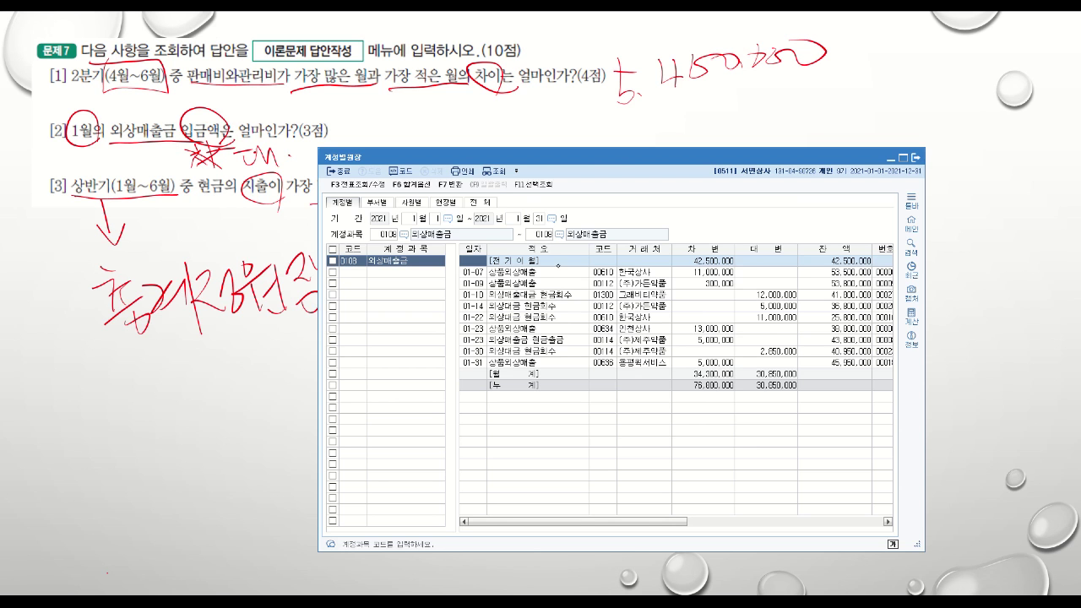
In the 외상매출금 ledger, examine the 01-10 and 01-14 cash collection entries with their vouchers and credit amounts.
{"action": "double_click", "coordinate": [553, 306]}
{"action": "left_click", "coordinate": [558, 294]}
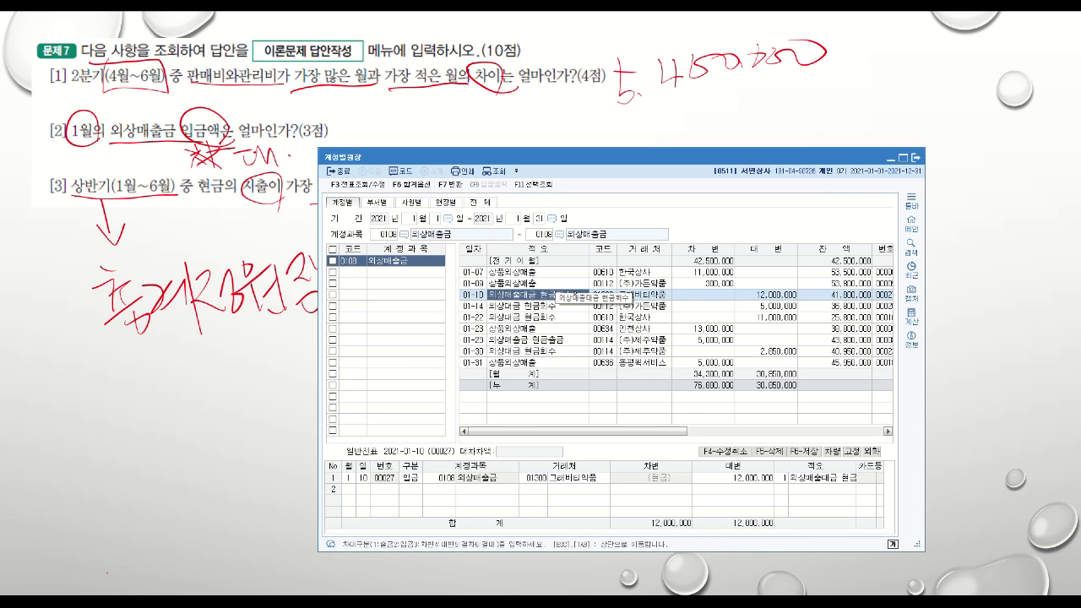
{"action": "left_click", "coordinate": [778, 293]}
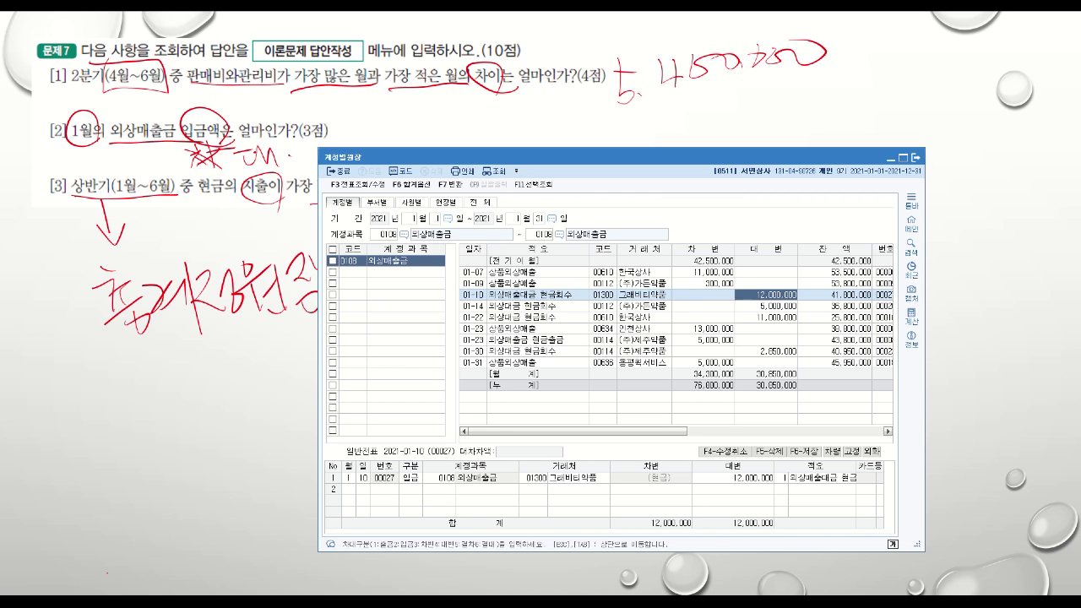
{"action": "left_click", "coordinate": [527, 306]}
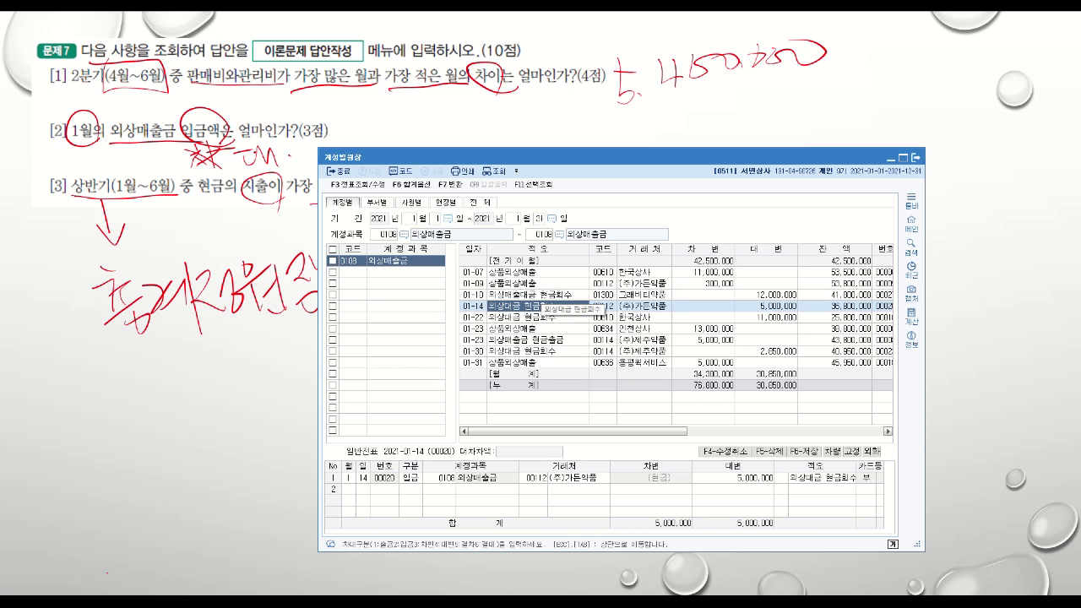
Examine the credit amounts of the 01-14, 01-22 and 01-30 cash collections and the 월계 credit total in the 외상매출금 ledger.
{"action": "left_click", "coordinate": [772, 305]}
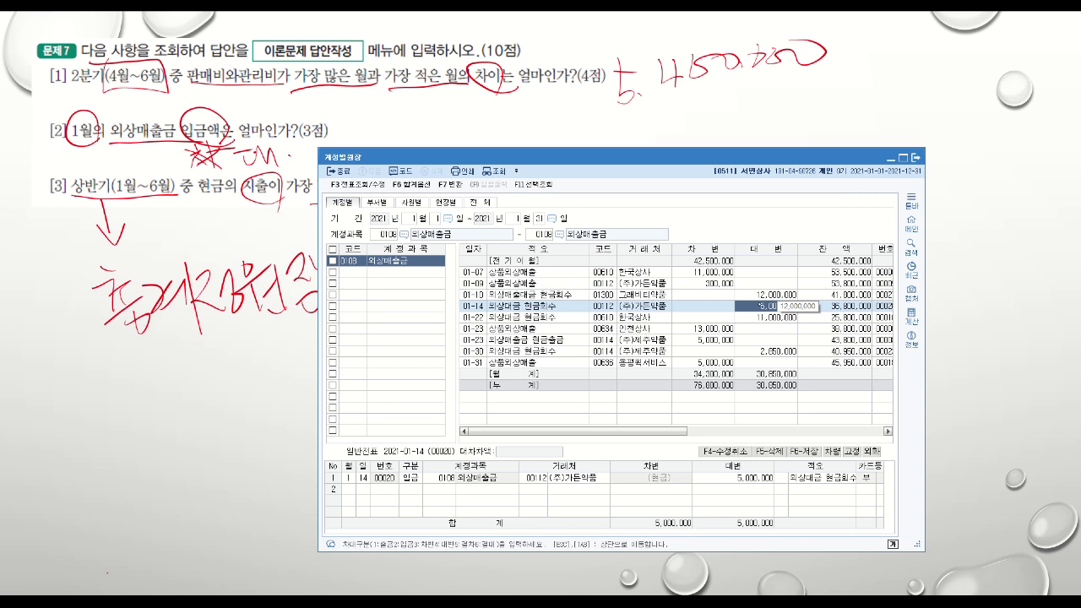
{"action": "left_click", "coordinate": [768, 316]}
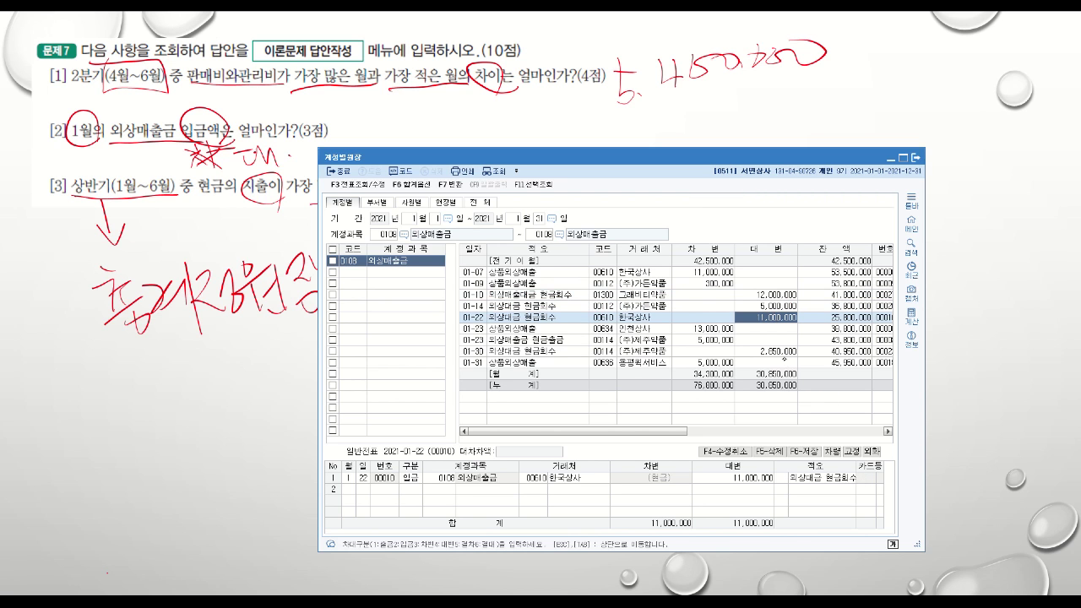
{"action": "left_click", "coordinate": [776, 350]}
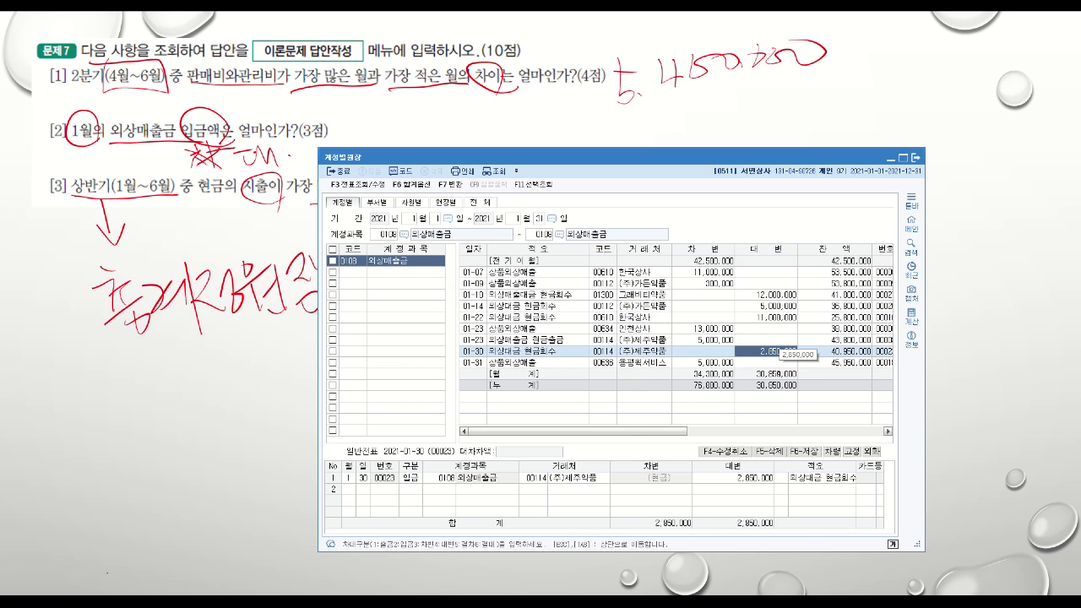
{"action": "left_click", "coordinate": [772, 374]}
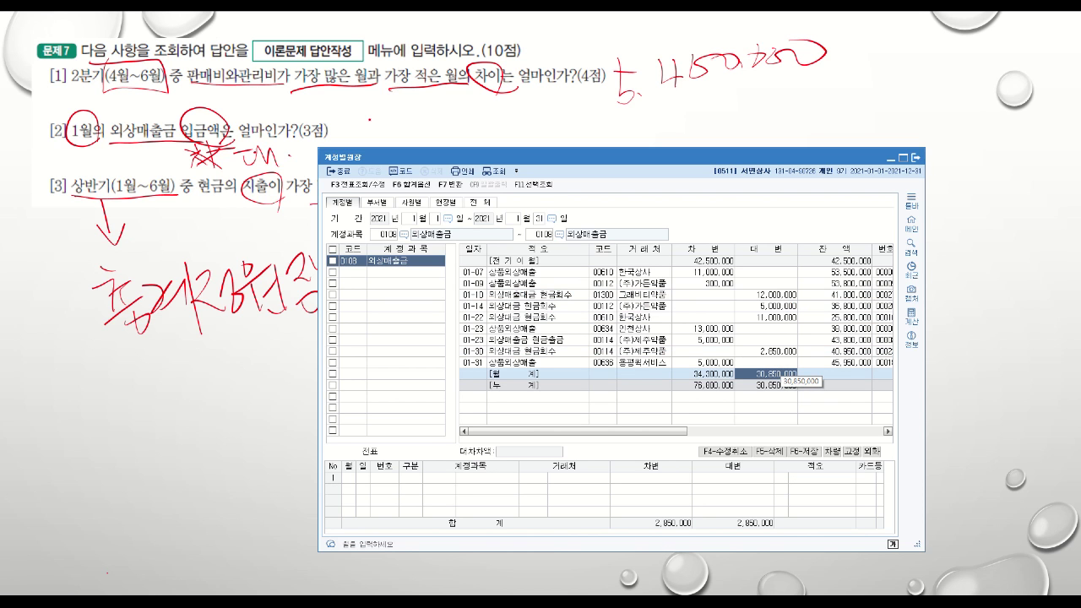
Switch to the slide and handwrite 30,850,000 beside question 2 as its answer.
{"action": "key", "text": "alt+Tab"}
{"action": "mouse_move", "coordinate": [336, 115]}
{"action": "left_mouse_down"}
{"action": "mouse_move", "coordinate": [348, 118]}
{"action": "mouse_move", "coordinate": [342, 150]}
{"action": "left_mouse_up"}
{"action": "left_click_drag", "start_coordinate": [383, 118], "coordinate": [396, 143]}
{"action": "mouse_move", "coordinate": [427, 113]}
{"action": "left_mouse_down"}
{"action": "mouse_move", "coordinate": [412, 140]}
{"action": "mouse_move", "coordinate": [448, 145]}
{"action": "mouse_move", "coordinate": [468, 109]}
{"action": "left_mouse_up"}
{"action": "left_click_drag", "start_coordinate": [469, 115], "coordinate": [481, 113]}
{"action": "mouse_move", "coordinate": [491, 129]}
{"action": "left_mouse_down"}
{"action": "mouse_move", "coordinate": [488, 141]}
{"action": "mouse_move", "coordinate": [503, 128]}
{"action": "left_mouse_up"}
{"action": "mouse_move", "coordinate": [517, 113]}
{"action": "left_mouse_down"}
{"action": "mouse_move", "coordinate": [517, 131]}
{"action": "mouse_move", "coordinate": [528, 125]}
{"action": "left_mouse_up"}
{"action": "left_click_drag", "start_coordinate": [557, 111], "coordinate": [562, 104]}
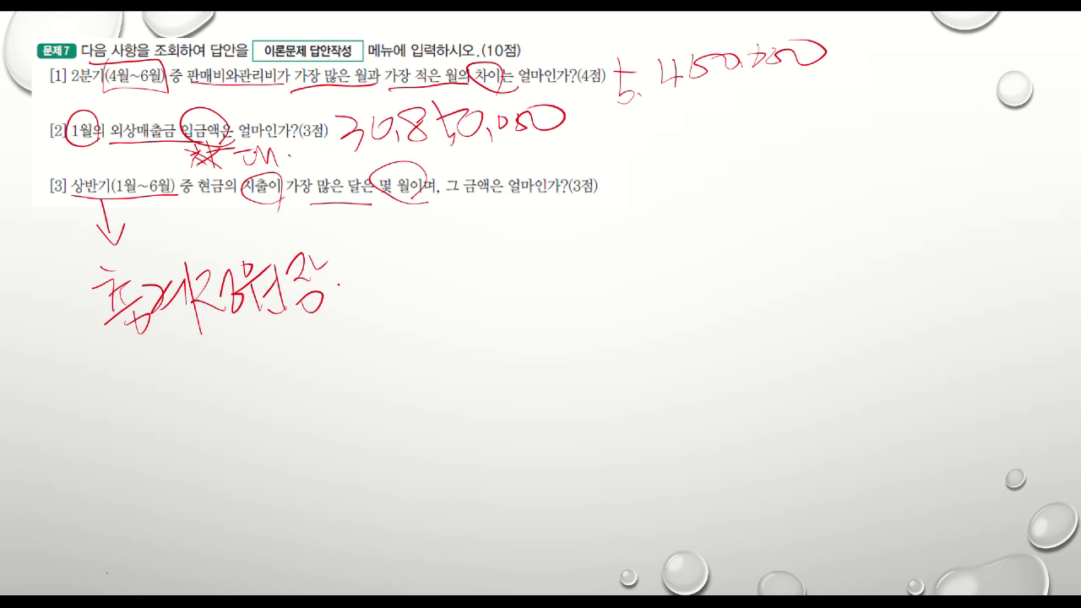
Switch back to KcLep and open 총계정원장, placing its window below question 3.
{"action": "mouse_move", "coordinate": [512, 601]}
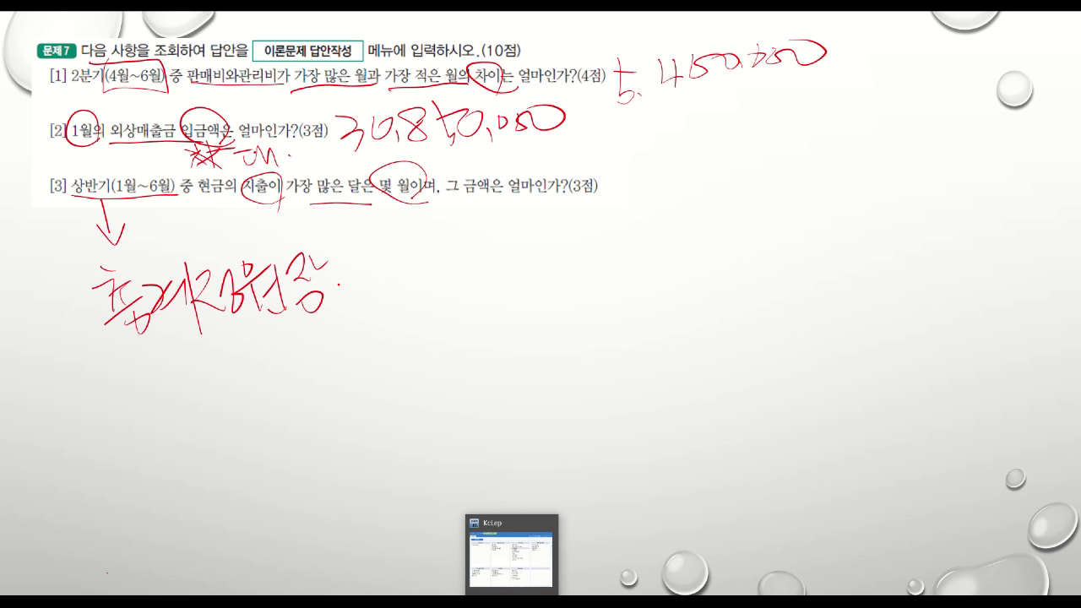
{"action": "left_click", "coordinate": [510, 557]}
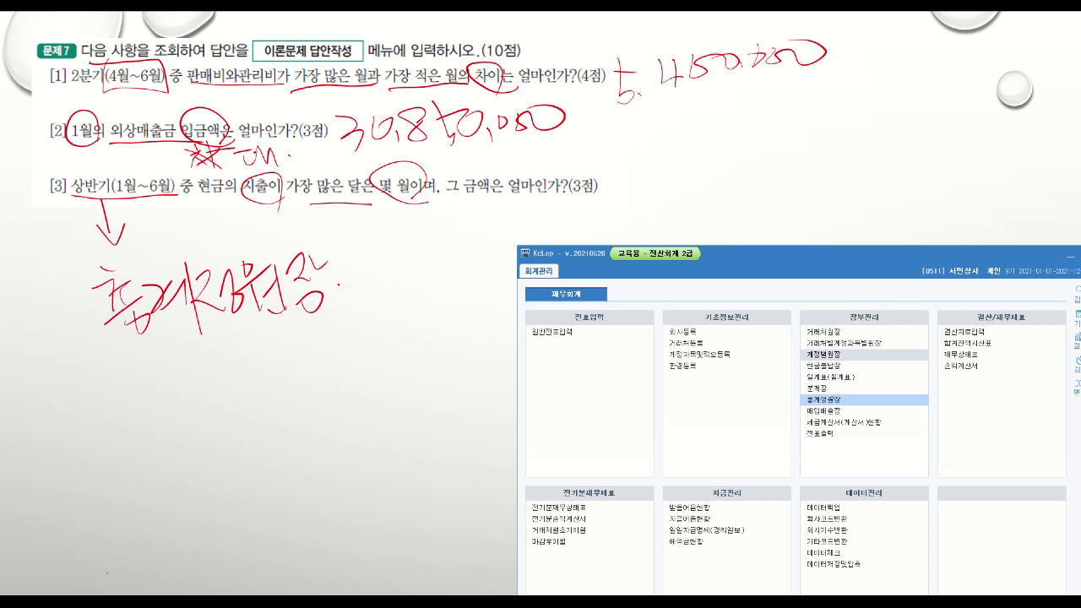
{"action": "left_click", "coordinate": [844, 398]}
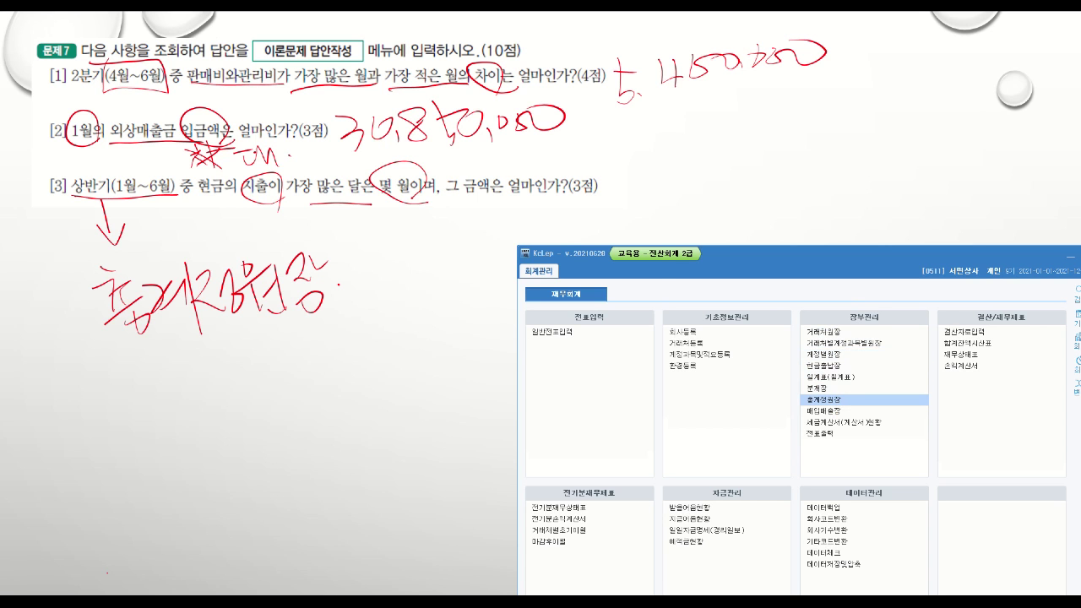
{"action": "left_click_drag", "start_coordinate": [337, 91], "coordinate": [625, 218]}
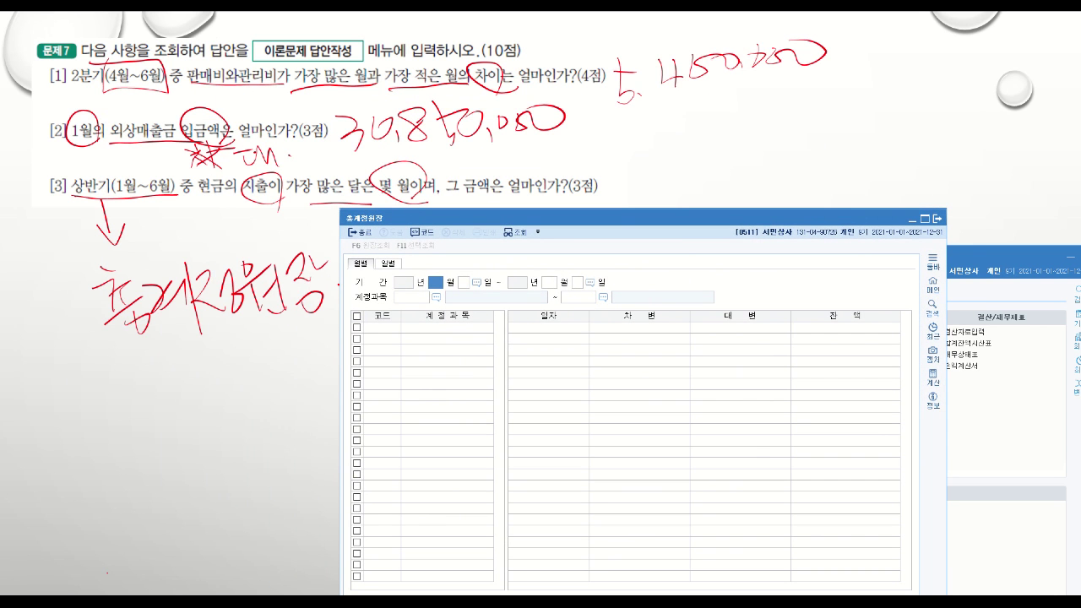
Query the monthly 총계정원장 for 현금 (0101) over 2021-01-01 to 2021-06-30 and select the 2021/01 row.
{"action": "type", "text": "01"}
{"action": "key", "text": "Return"}
{"action": "type", "text": "06"}
{"action": "key", "text": "Return"}
{"action": "type", "text": "06"}
{"action": "key", "text": "Return"}
{"action": "key", "text": "Return"}
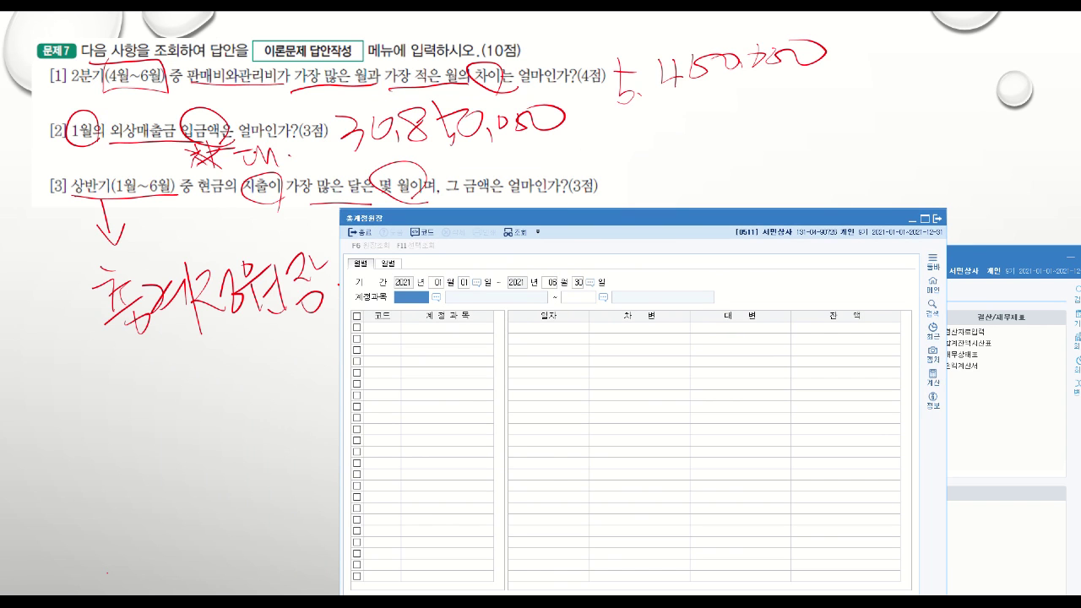
{"action": "type", "text": "0101"}
{"action": "key", "text": "Return"}
{"action": "key", "text": "Return"}
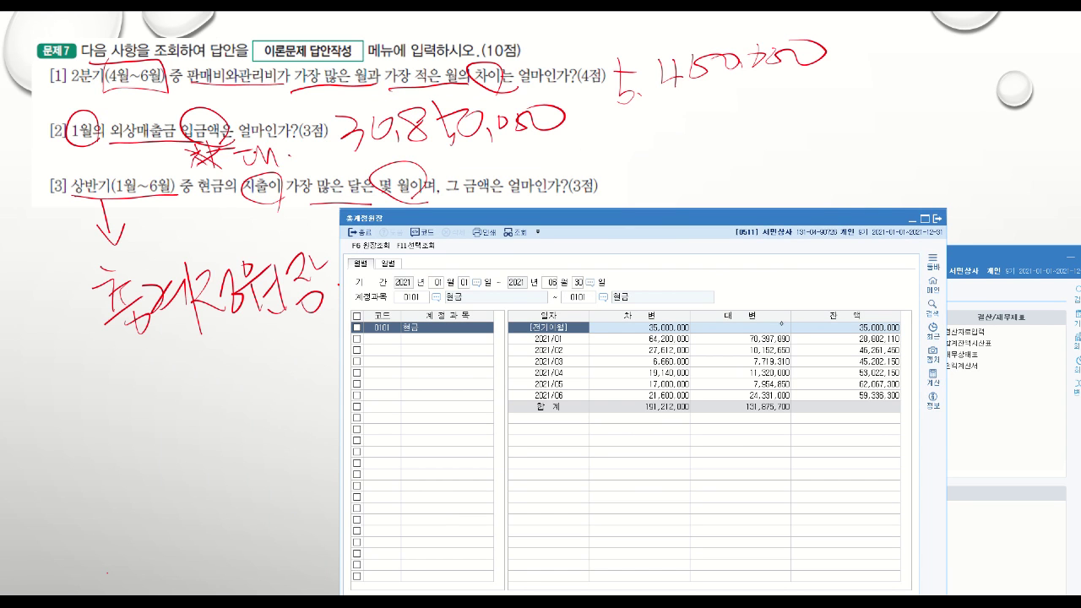
{"action": "left_click", "coordinate": [775, 338]}
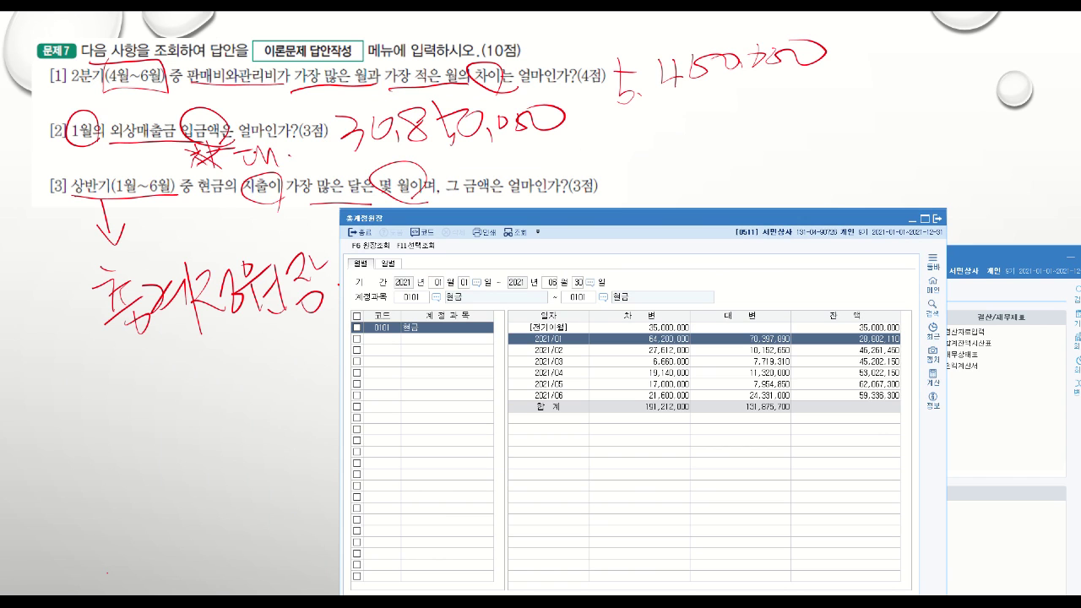